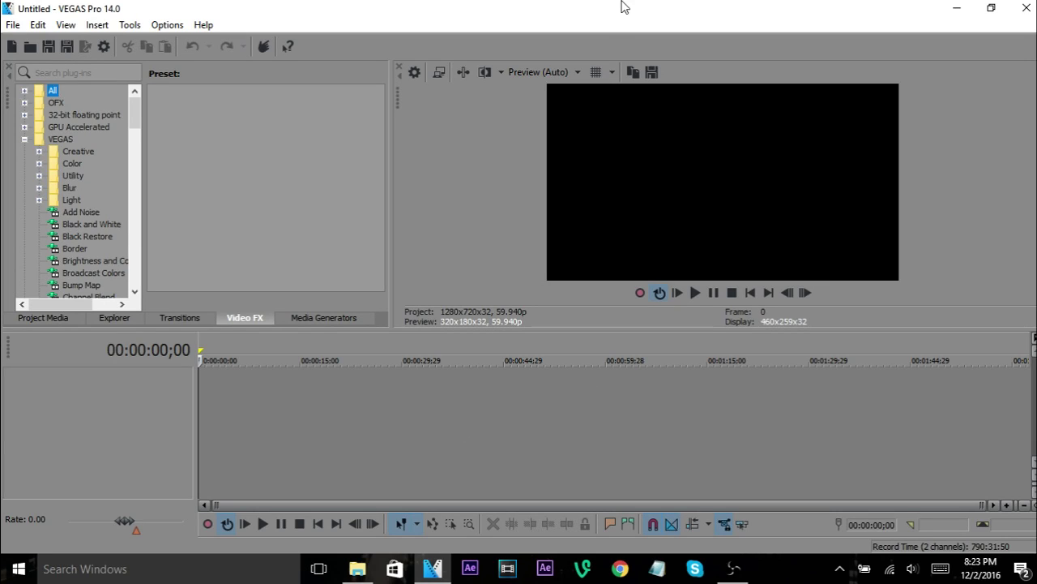
Set the video preview quality to Draft (Auto)
{"action": "left_click", "coordinate": [549, 72]}
{"action": "mouse_move", "coordinate": [549, 94]}
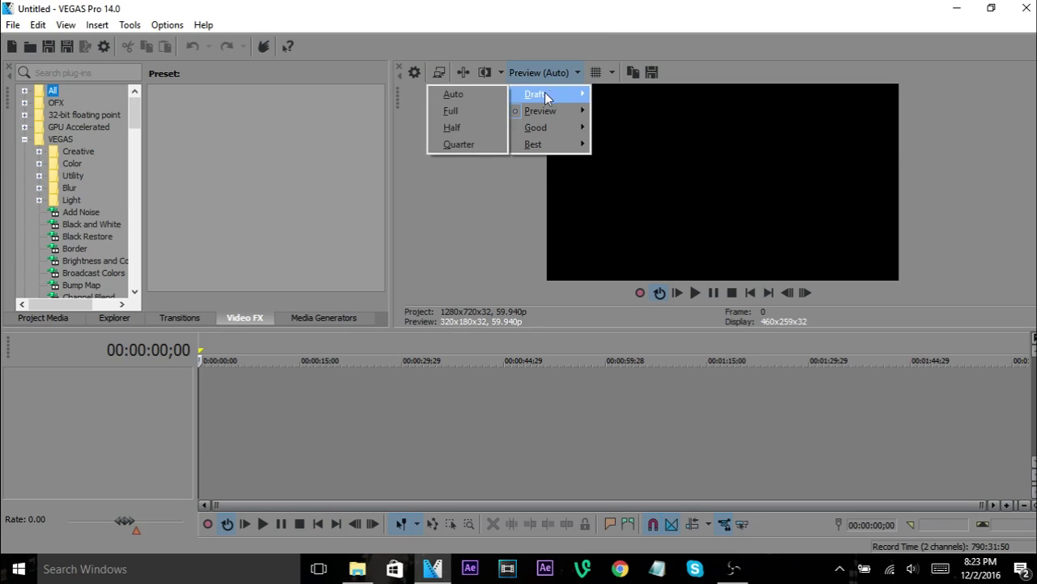
{"action": "left_click", "coordinate": [483, 93]}
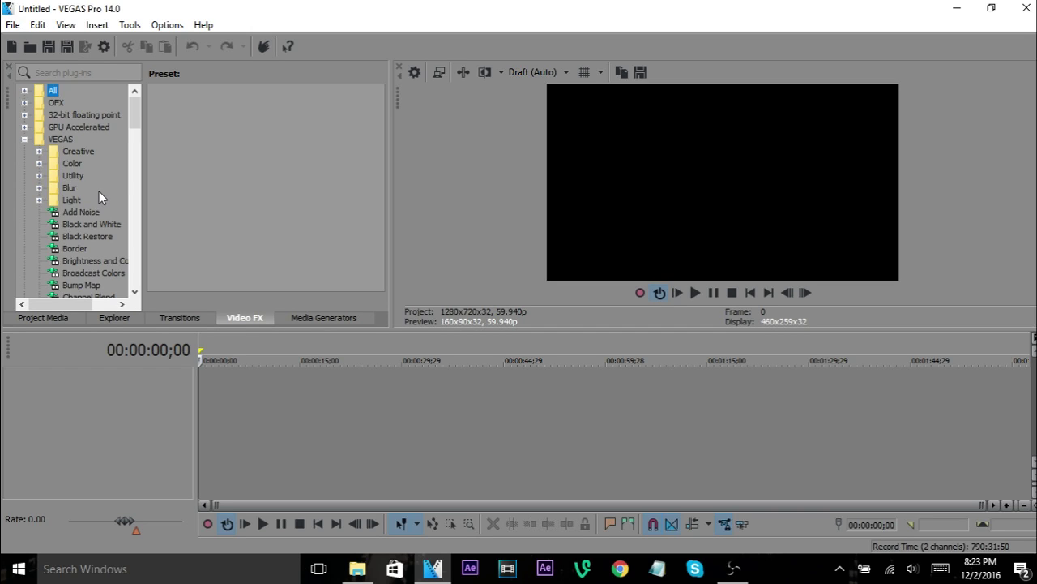
Switch between the Project Media and Video FX windows, ending on the Video FX plug-in list
{"action": "left_click", "coordinate": [60, 317]}
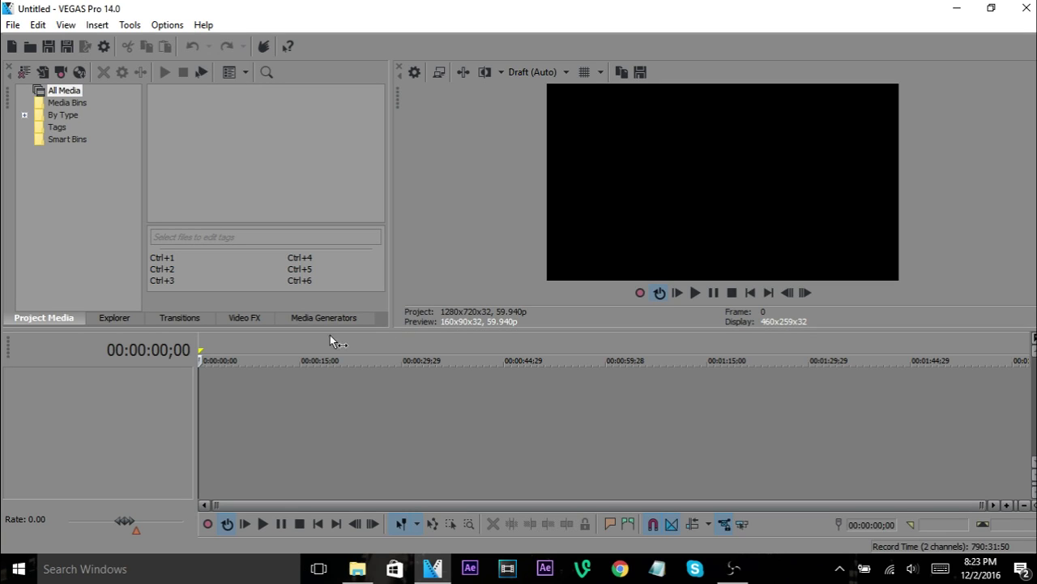
{"action": "left_click", "coordinate": [248, 322]}
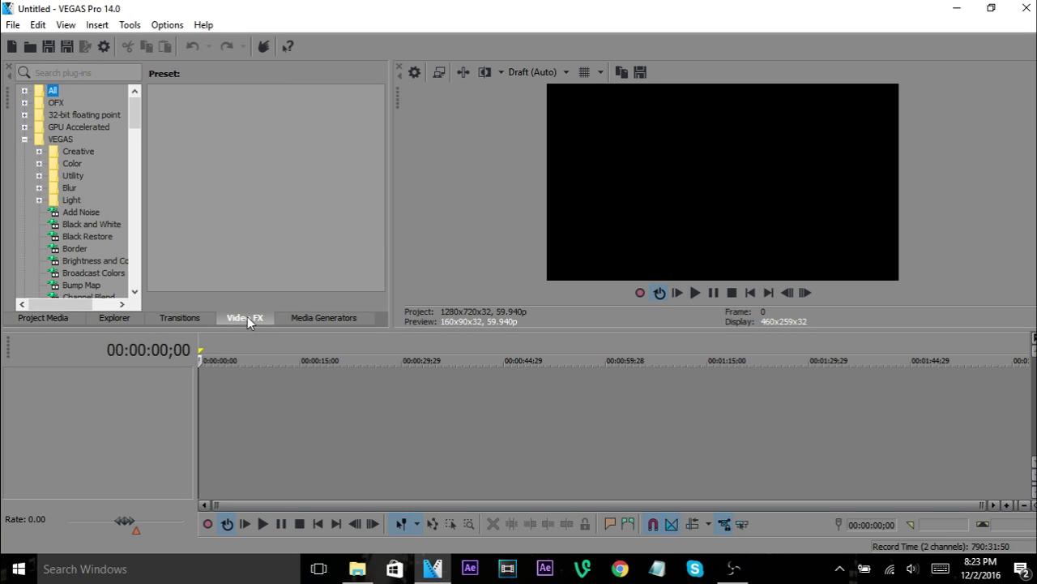
{"action": "left_click", "coordinate": [69, 319]}
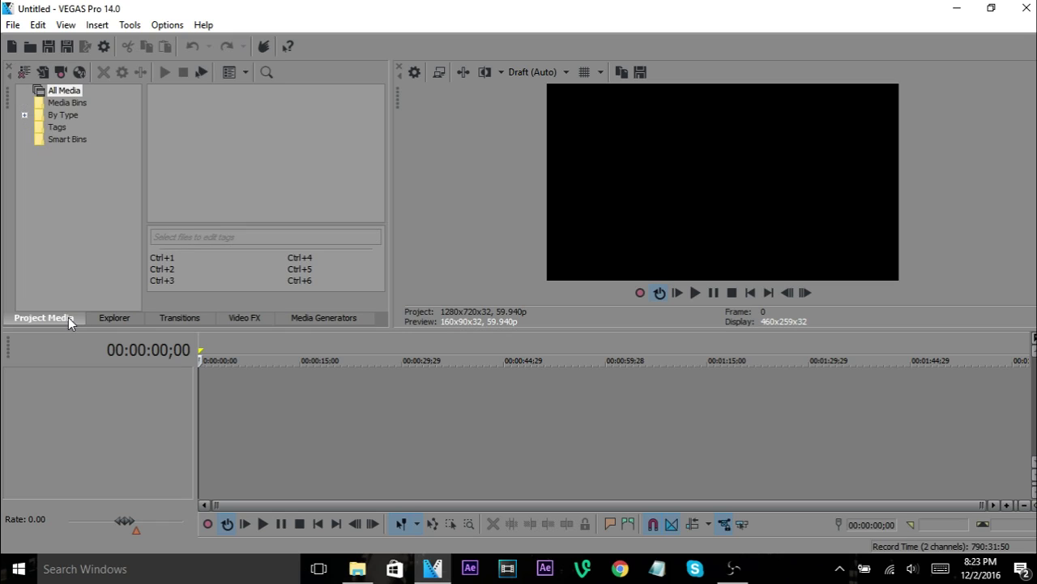
{"action": "left_click", "coordinate": [238, 318]}
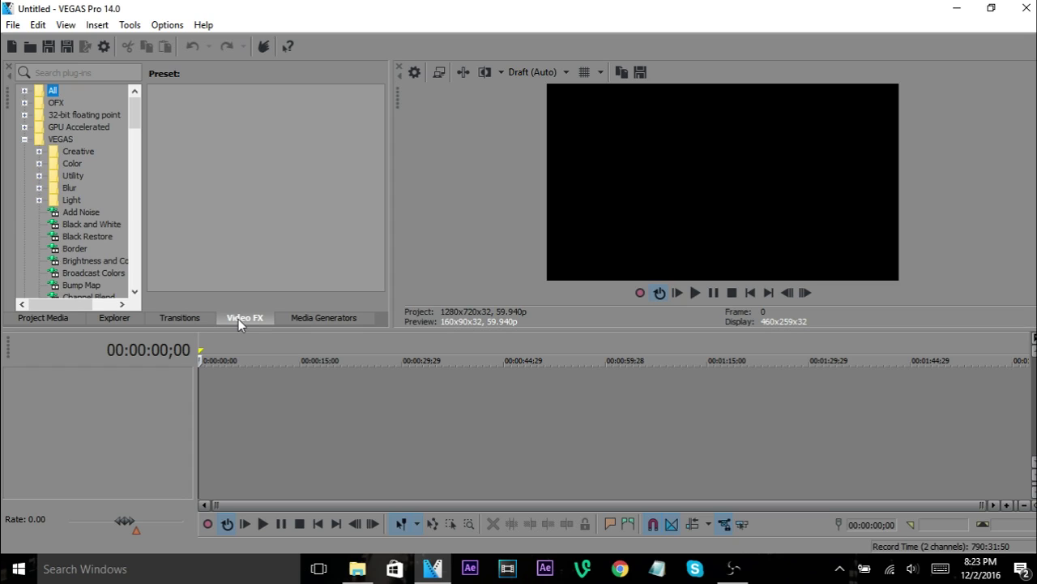
Change the project frame rate to 29.970 (NTSC) with Disable resample, then apply and confirm
{"action": "left_click", "coordinate": [413, 72]}
{"action": "left_click", "coordinate": [466, 160]}
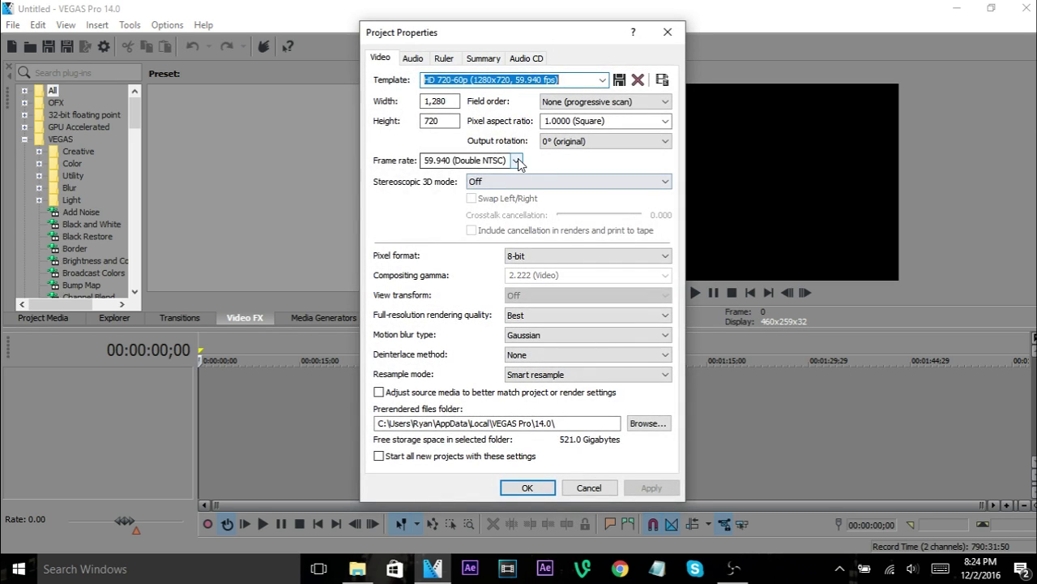
{"action": "left_click", "coordinate": [448, 243]}
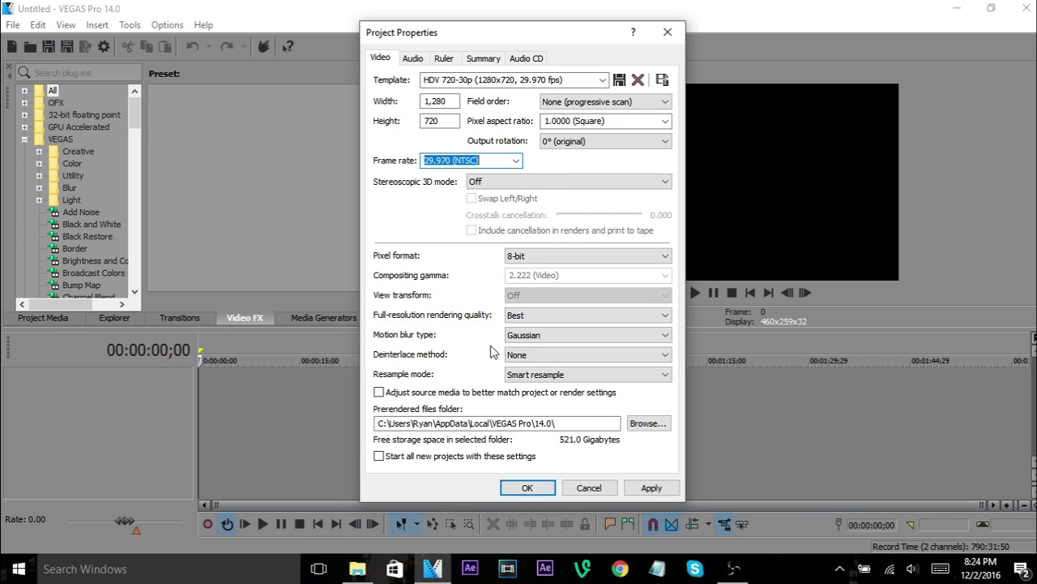
{"action": "left_click", "coordinate": [623, 377]}
{"action": "left_click", "coordinate": [600, 402]}
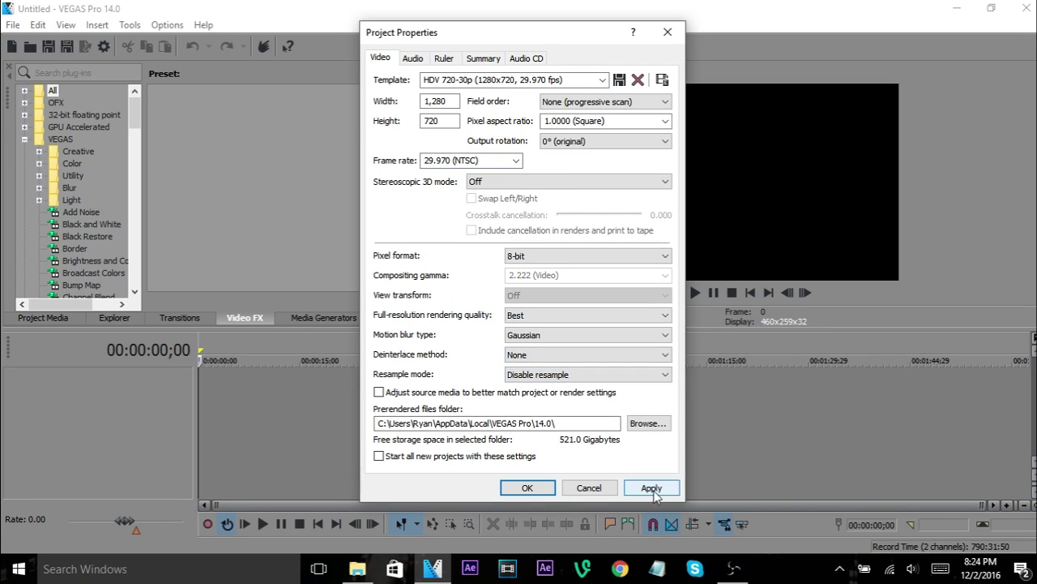
{"action": "left_click", "coordinate": [654, 488]}
{"action": "left_click", "coordinate": [527, 489]}
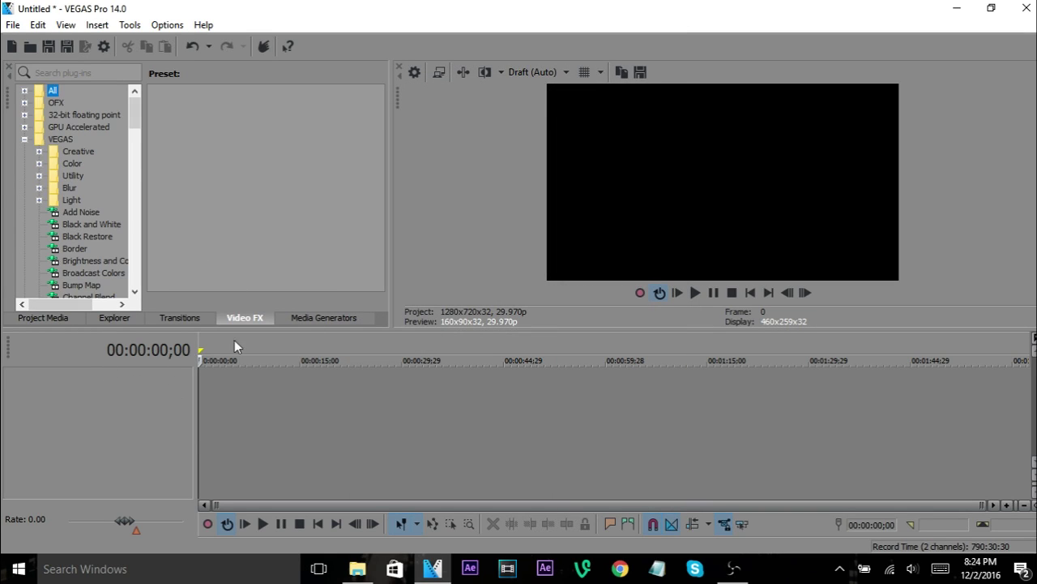
Import the 'Phantom- LeBron James Dunks at 500FPS!!!!' clip from Downloads onto the timeline
{"action": "left_click", "coordinate": [31, 47]}
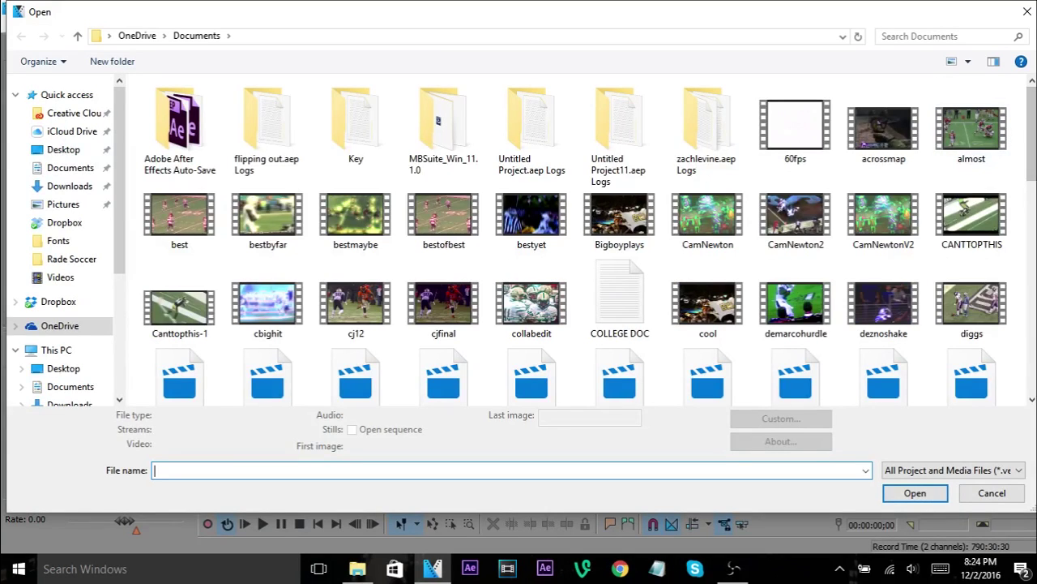
{"action": "left_click", "coordinate": [65, 185]}
{"action": "scroll", "coordinate": [876, 122], "scroll_direction": "down", "scroll_amount": 10}
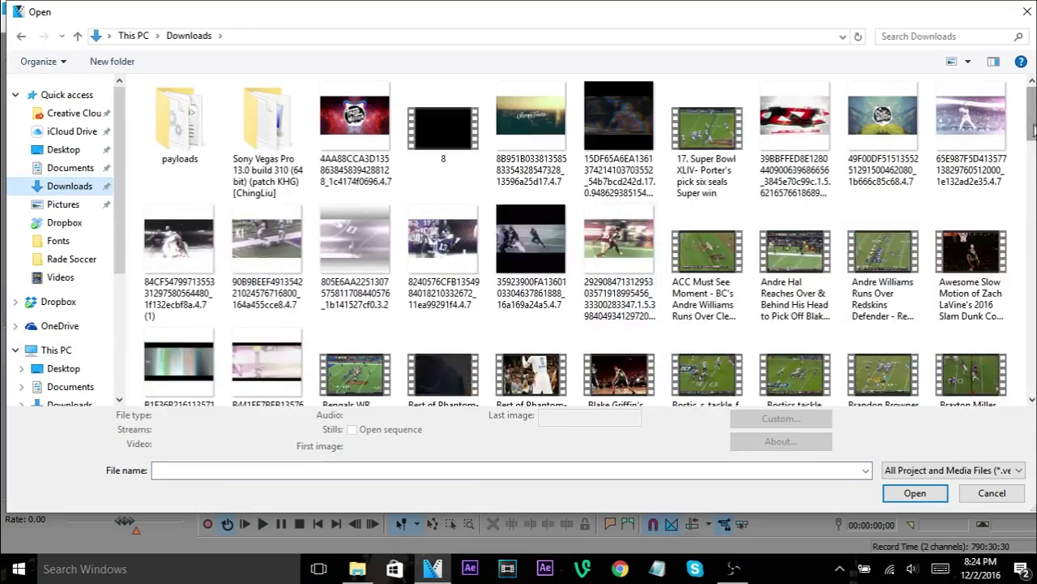
{"action": "scroll", "coordinate": [880, 375], "scroll_direction": "down", "scroll_amount": 8}
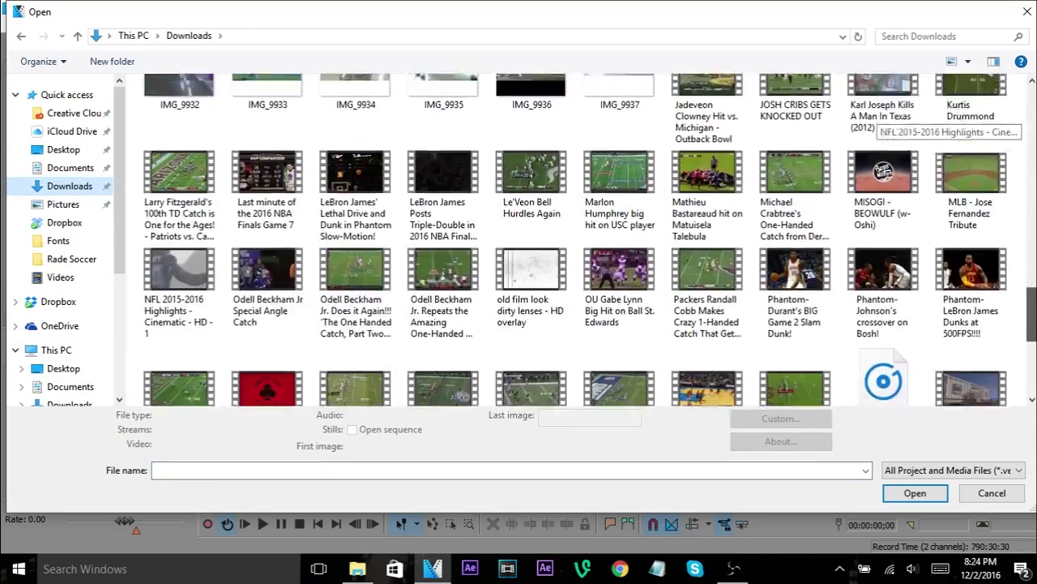
{"action": "left_click", "coordinate": [971, 228]}
{"action": "double_click", "coordinate": [972, 228]}
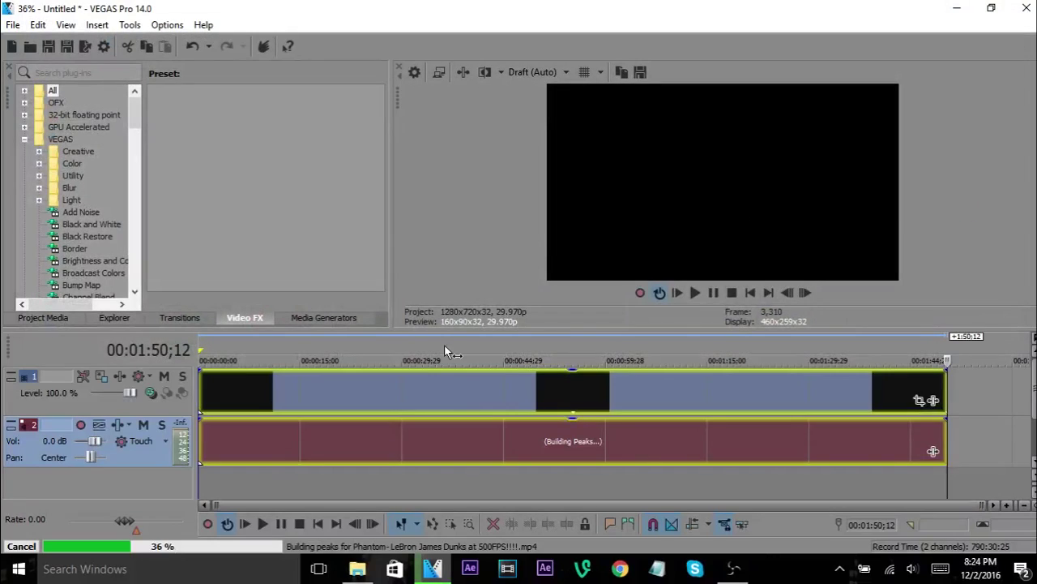
Delete the clip's audio event at about 36 seconds, then undo the deletion
{"action": "left_click", "coordinate": [446, 437]}
{"action": "key", "text": "Delete"}
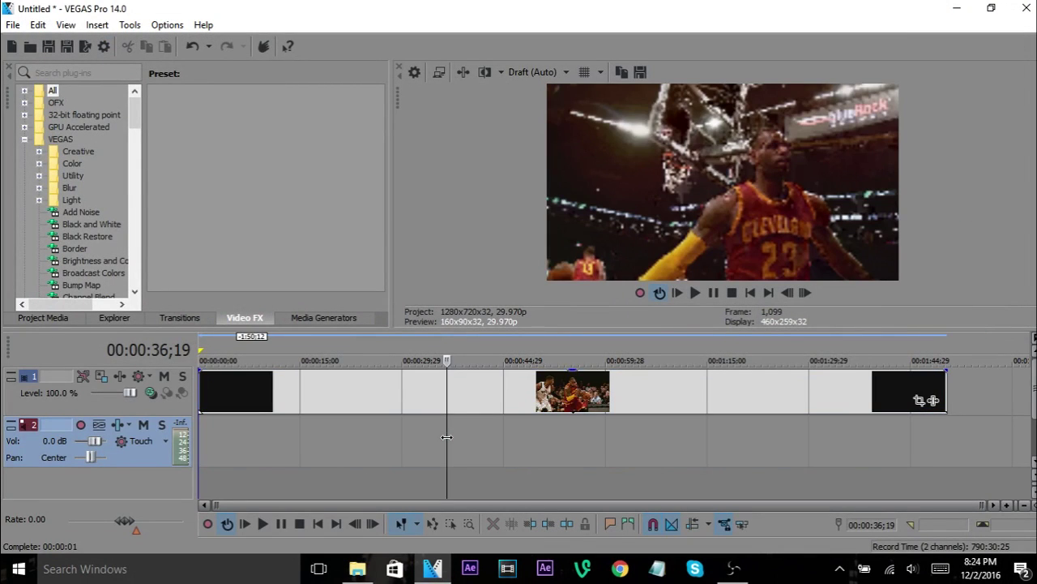
{"action": "key", "text": "ctrl+z"}
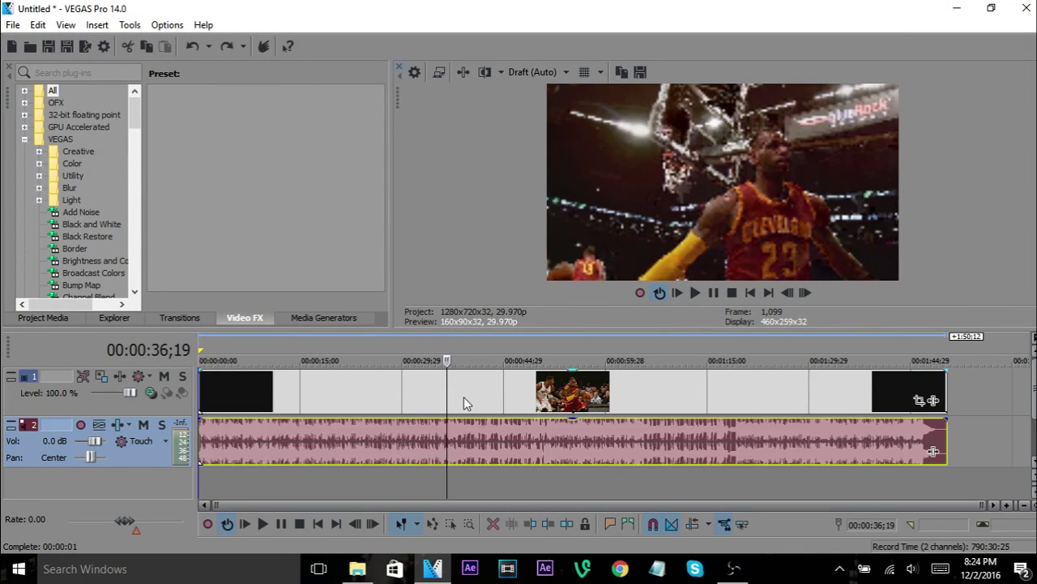
Try sliding the LeBron video and audio events along the timeline, leaving them at the start
{"action": "left_click", "coordinate": [202, 391]}
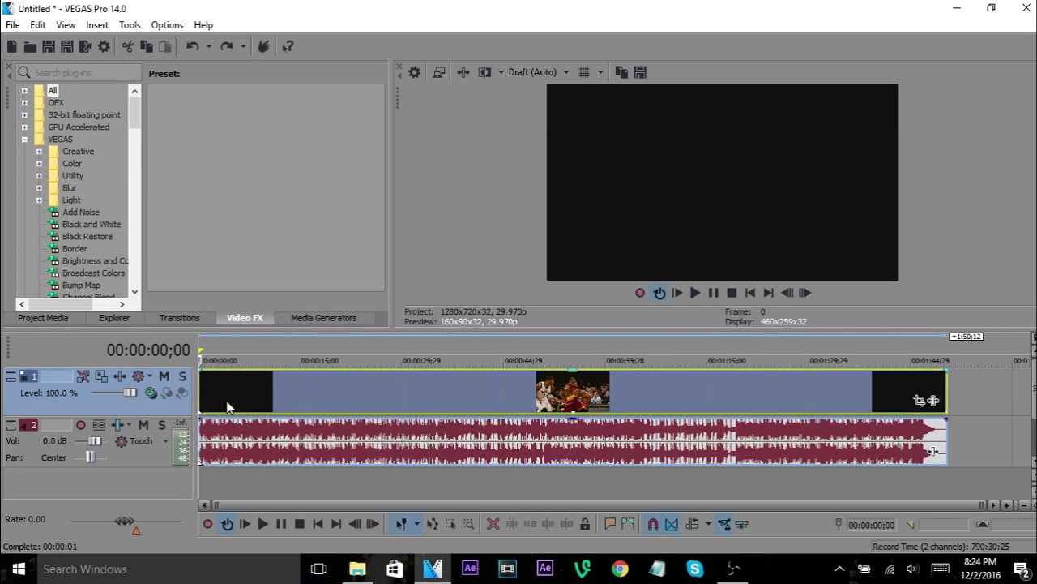
{"action": "left_click", "coordinate": [228, 383]}
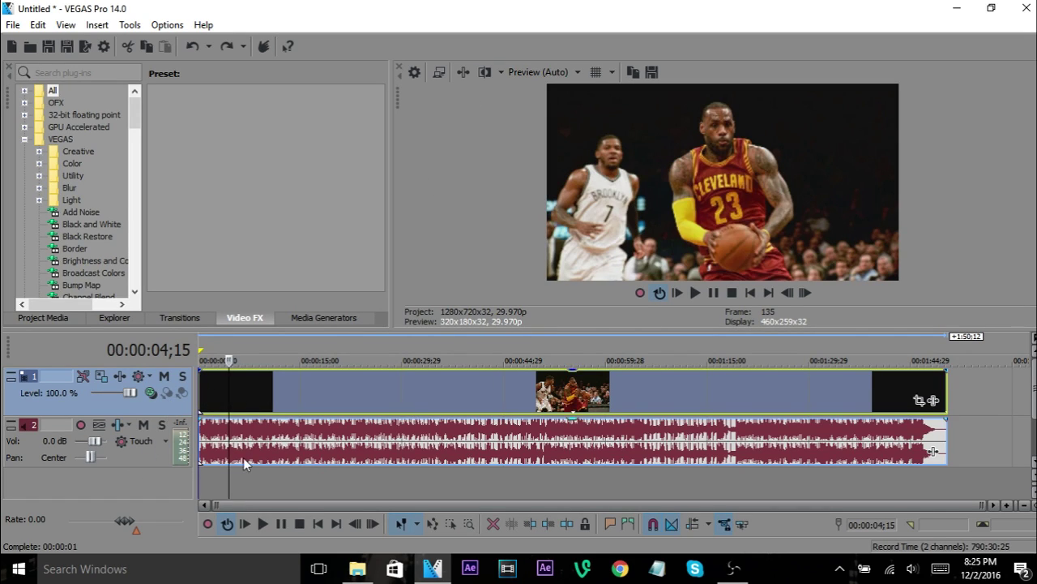
{"action": "left_click_drag", "start_coordinate": [325, 394], "coordinate": [287, 409]}
{"action": "left_click", "coordinate": [288, 412]}
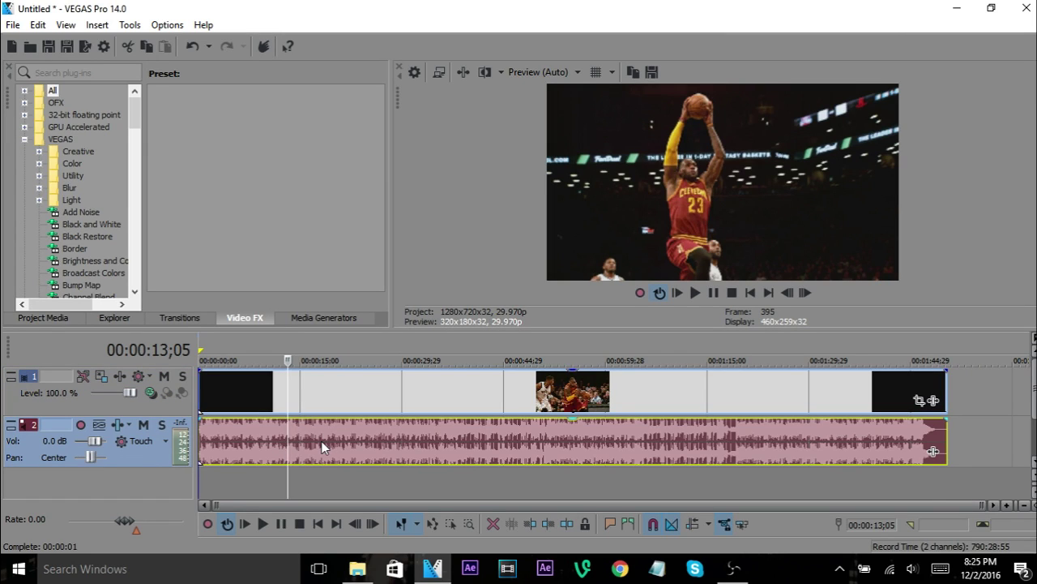
{"action": "left_click", "coordinate": [321, 446]}
{"action": "left_click_drag", "start_coordinate": [321, 446], "coordinate": [259, 444]}
{"action": "left_click", "coordinate": [288, 397]}
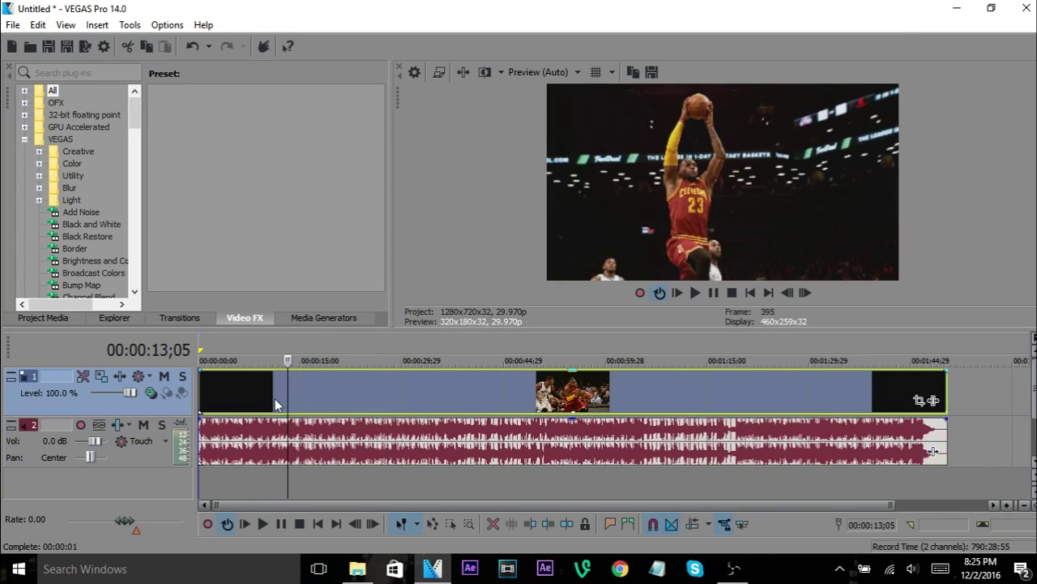
Delete the audio event on track 2, leaving only the LeBron video on track 1
{"action": "mouse_move", "coordinate": [288, 439]}
{"action": "left_mouse_down"}
{"action": "mouse_move", "coordinate": [387, 447]}
{"action": "mouse_move", "coordinate": [300, 449]}
{"action": "left_mouse_up"}
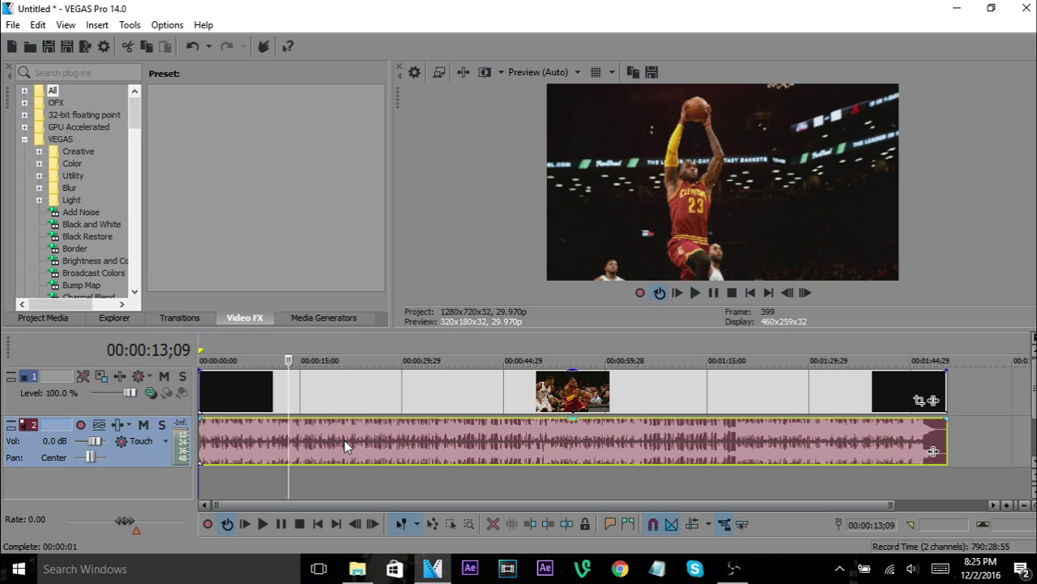
{"action": "key", "text": "Delete"}
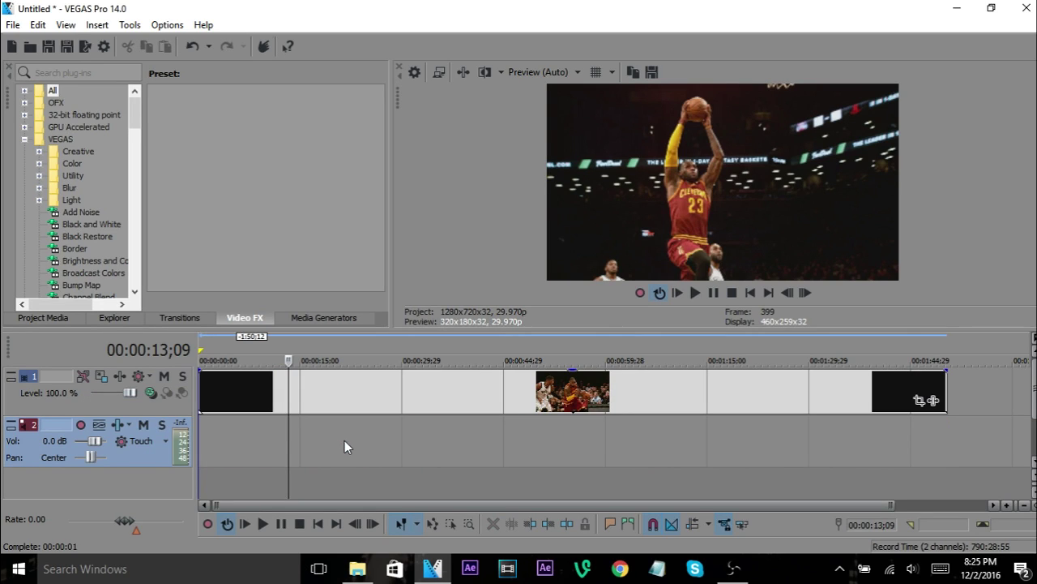
{"action": "left_click", "coordinate": [204, 380]}
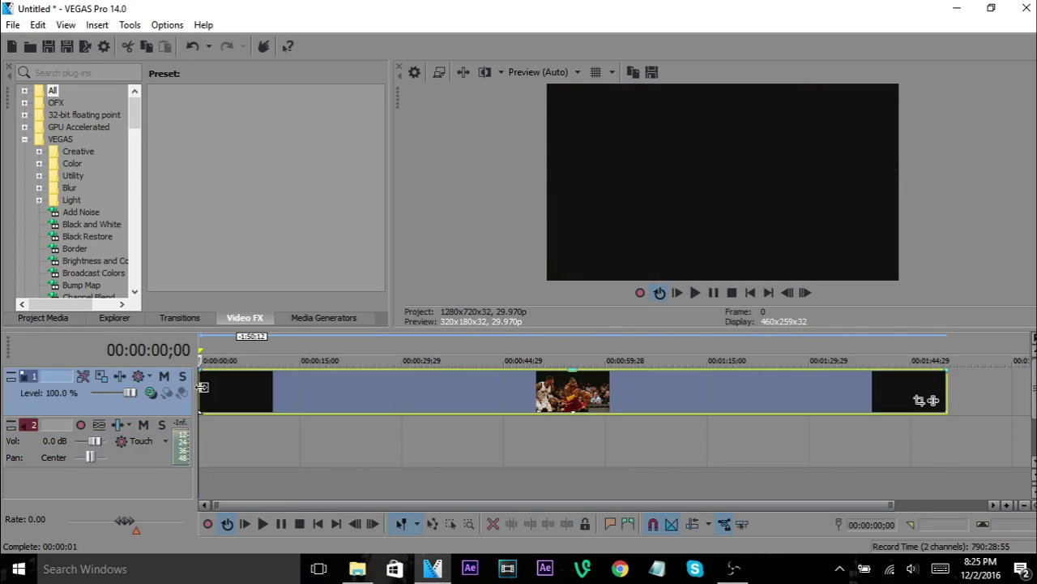
{"action": "left_click", "coordinate": [324, 403]}
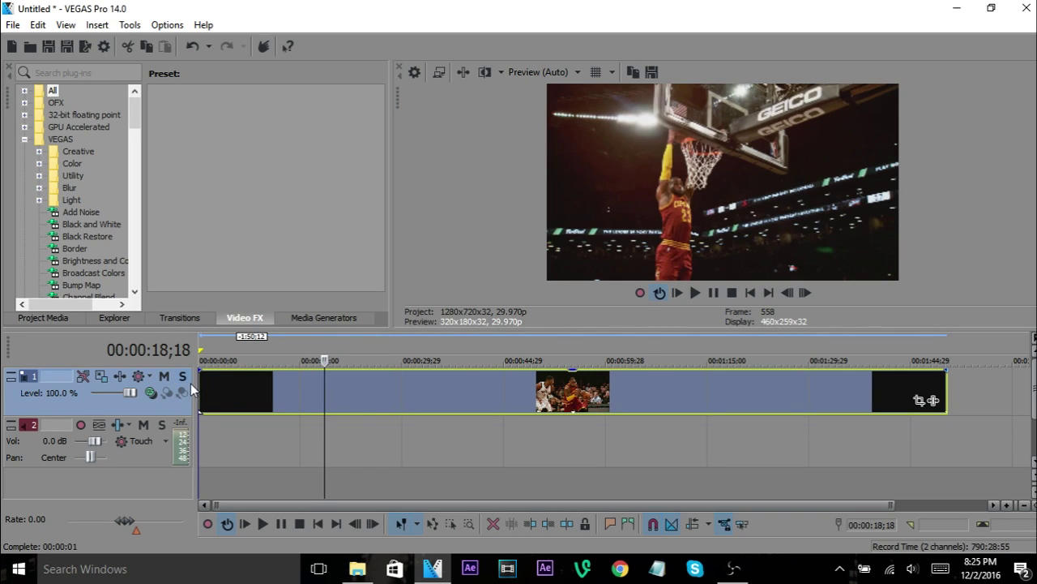
{"action": "right_click", "coordinate": [365, 390]}
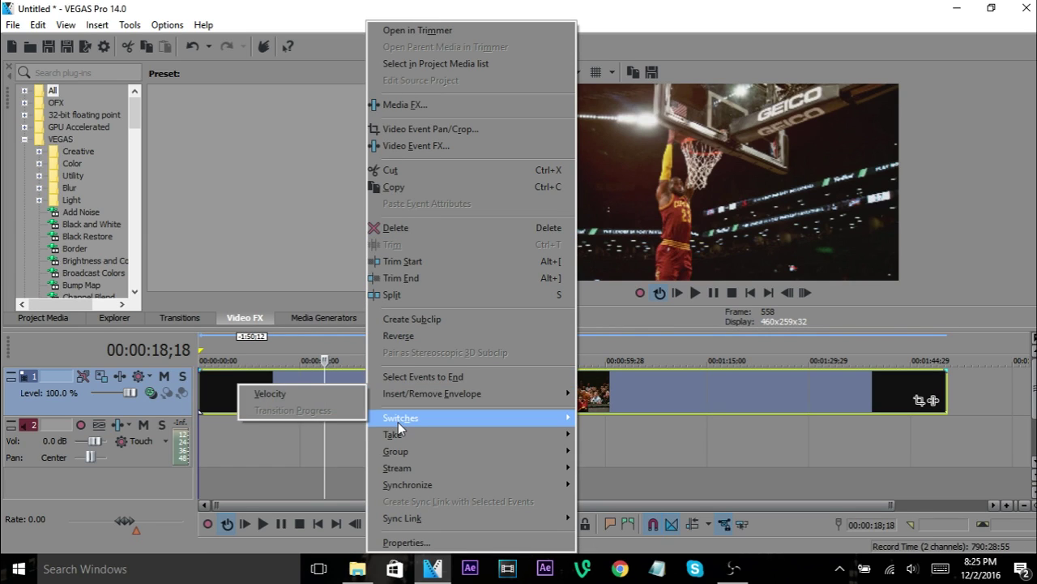
{"action": "mouse_move", "coordinate": [398, 422]}
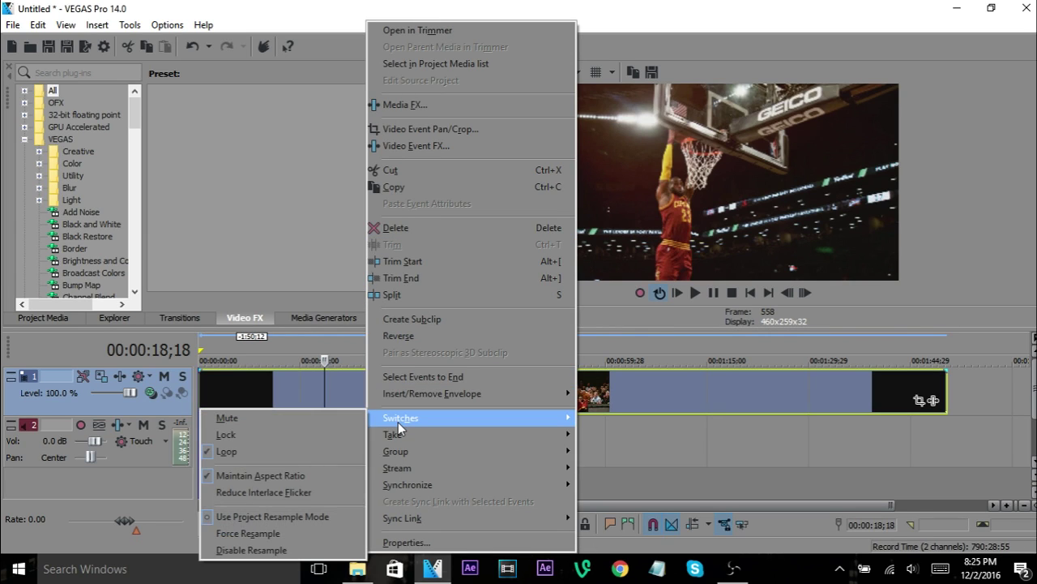
{"action": "left_click", "coordinate": [289, 552]}
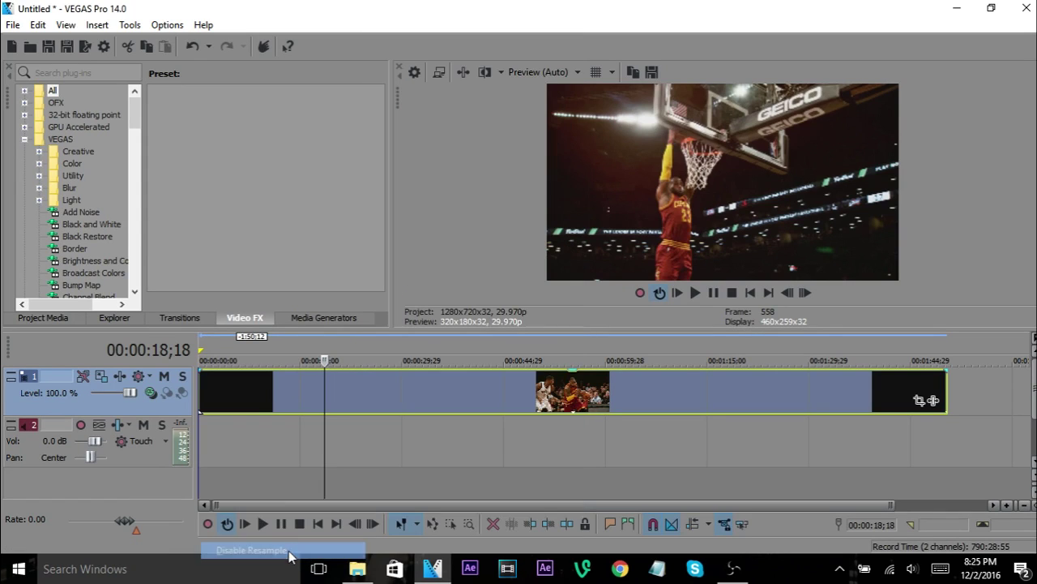
{"action": "right_click", "coordinate": [378, 391]}
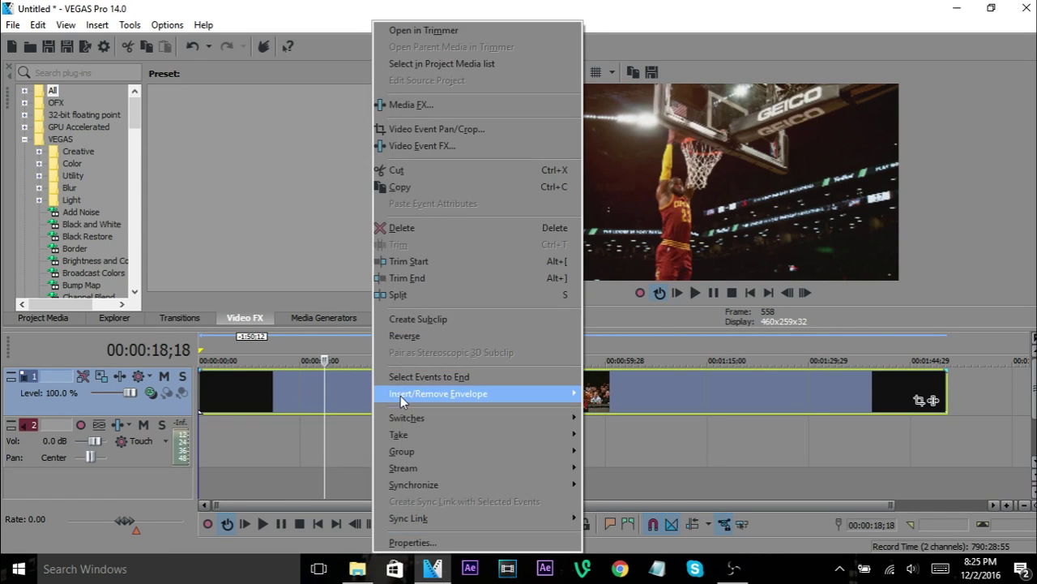
{"action": "mouse_move", "coordinate": [399, 417]}
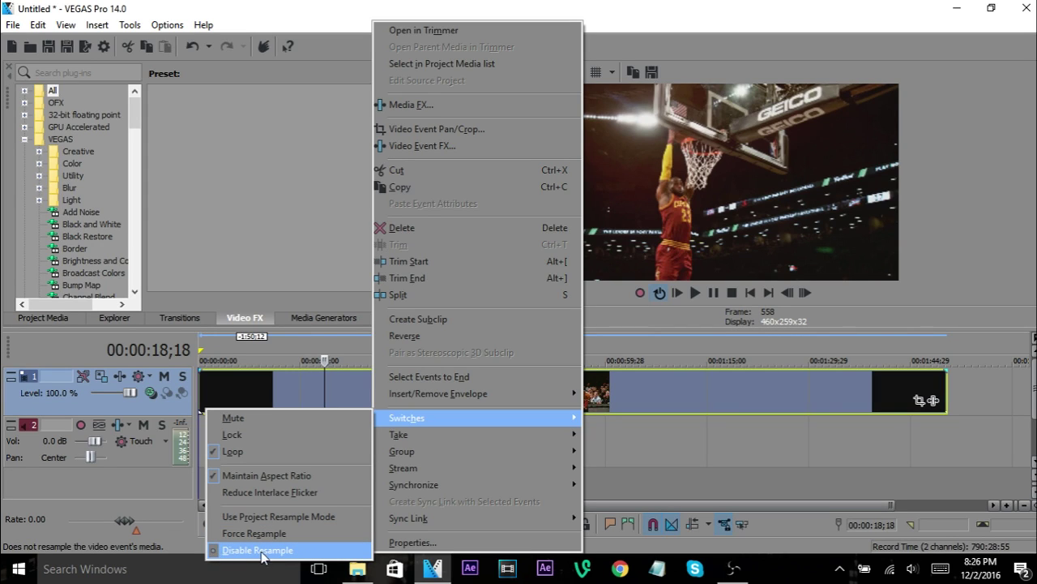
{"action": "left_click", "coordinate": [620, 389]}
{"action": "left_click", "coordinate": [620, 390]}
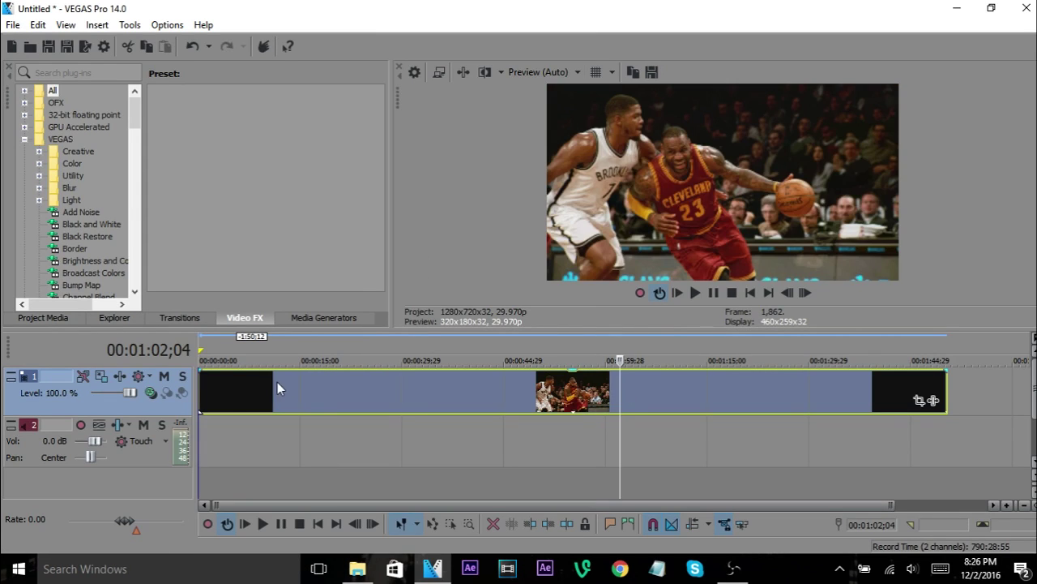
{"action": "left_click", "coordinate": [203, 389]}
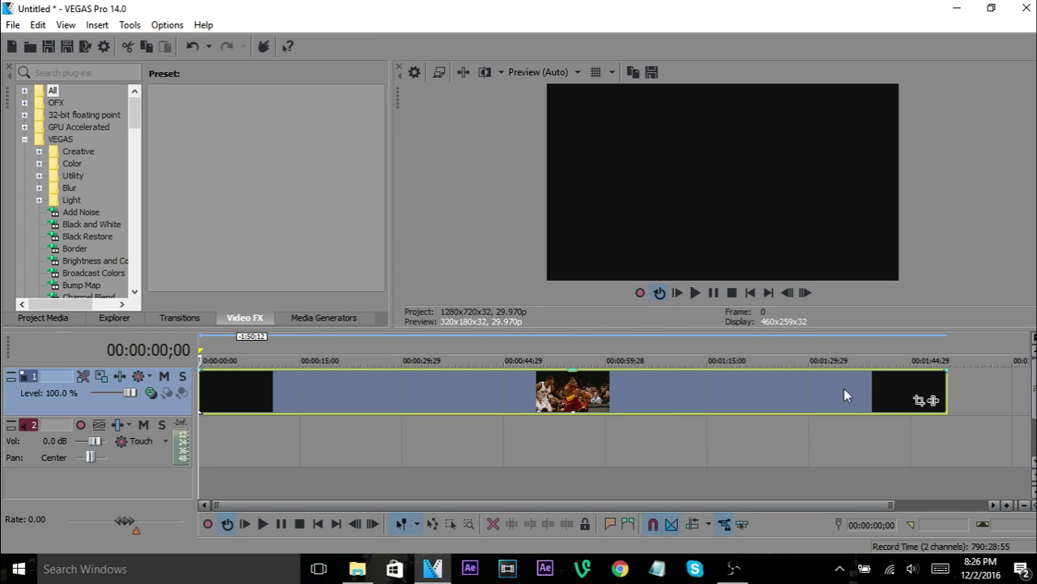
Nudge the LeBron clip's Pan/Crop frame slightly, then park the playhead near 20 seconds
{"action": "left_click", "coordinate": [932, 399]}
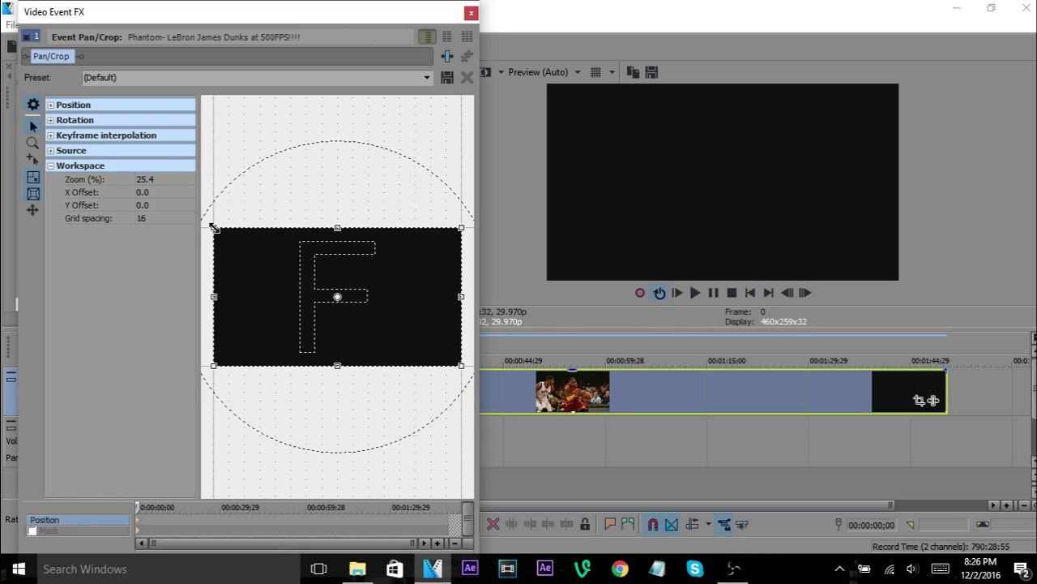
{"action": "left_click_drag", "start_coordinate": [214, 227], "coordinate": [218, 230]}
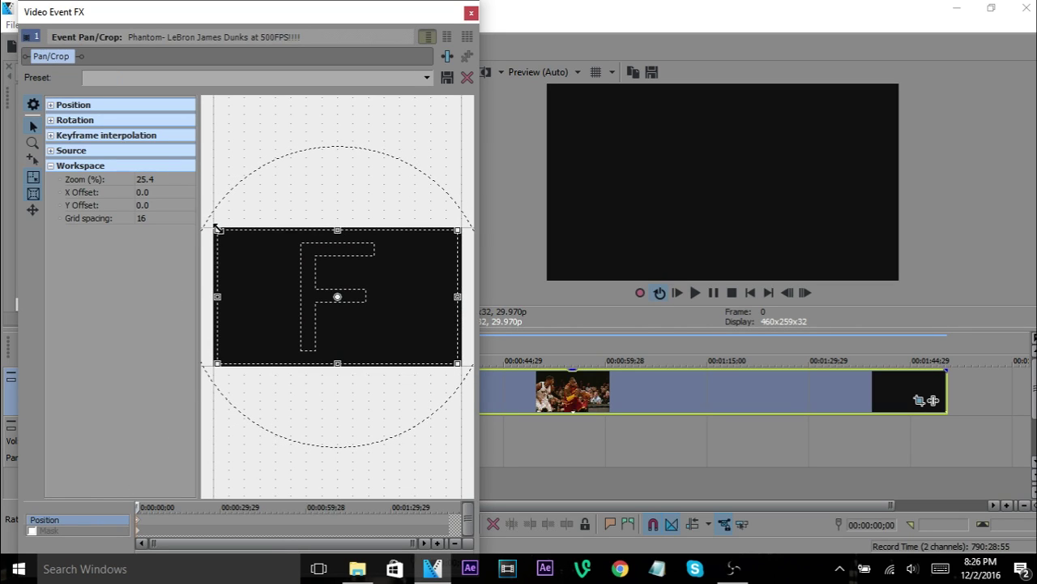
{"action": "left_click", "coordinate": [467, 14]}
{"action": "left_click", "coordinate": [339, 388]}
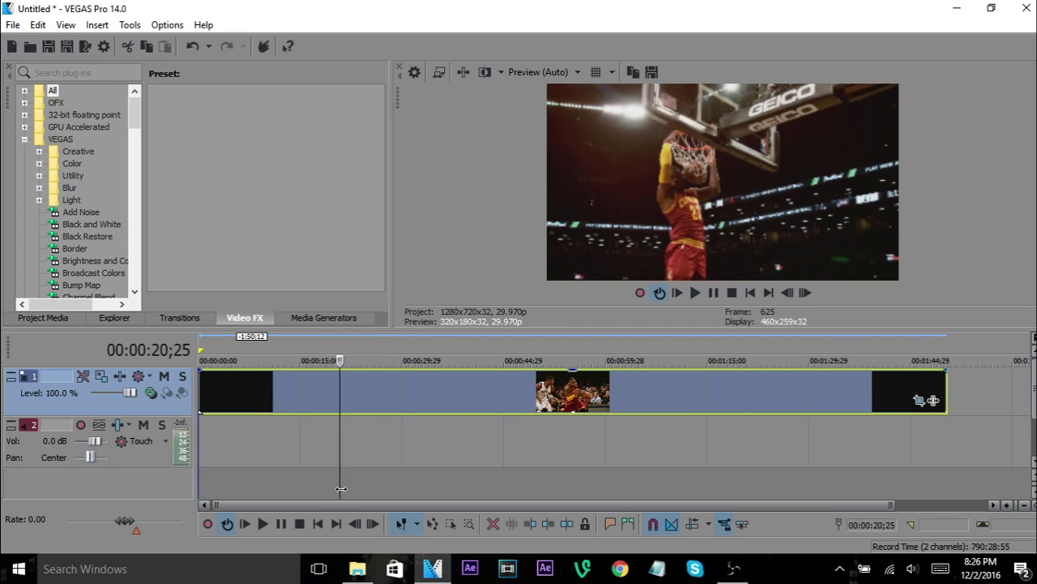
{"action": "left_click", "coordinate": [202, 381]}
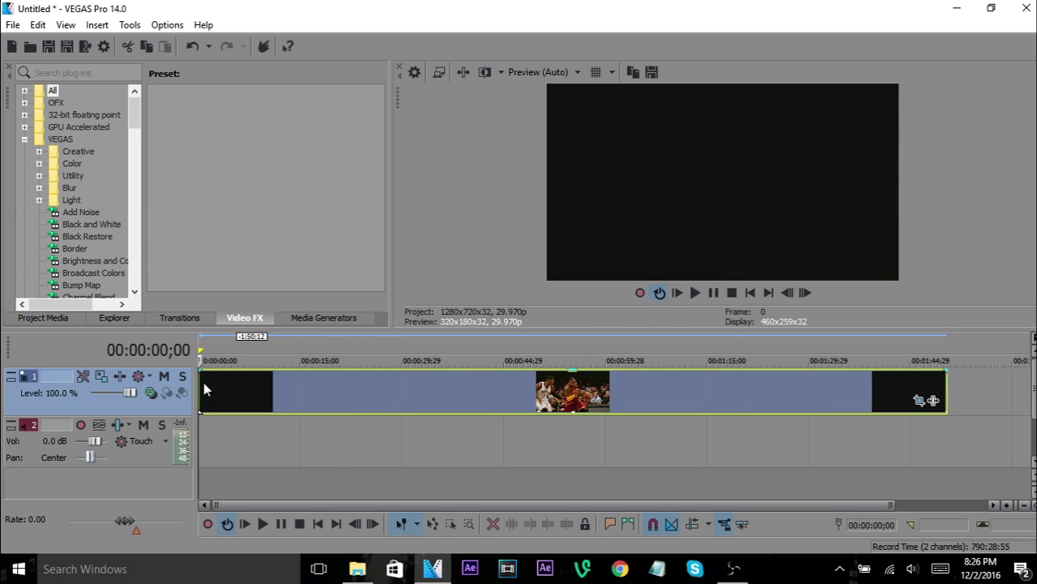
{"action": "left_click", "coordinate": [288, 391]}
{"action": "left_click", "coordinate": [388, 385]}
{"action": "left_click", "coordinate": [490, 383]}
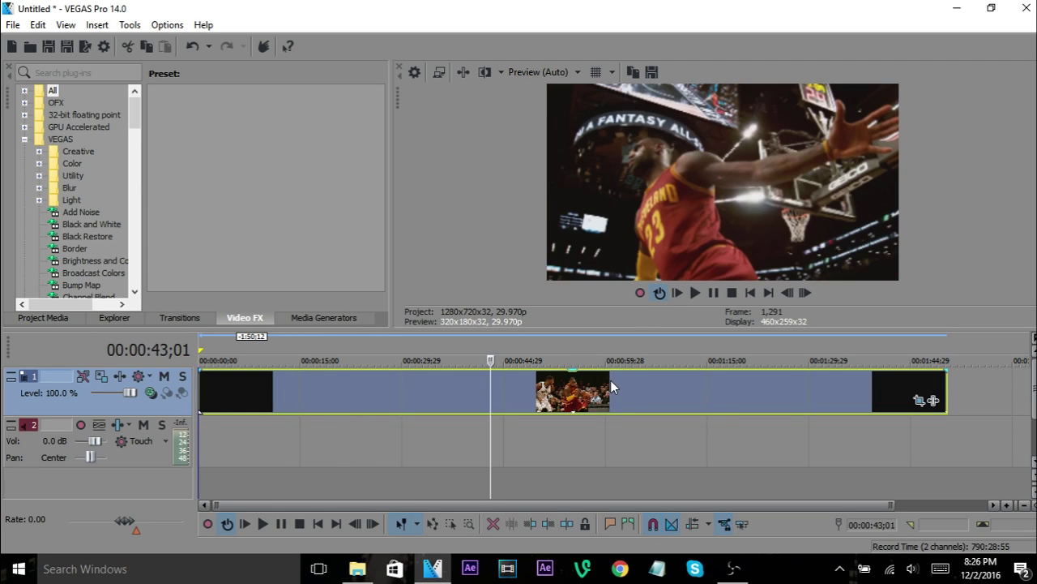
{"action": "left_click", "coordinate": [611, 380]}
{"action": "left_click", "coordinate": [721, 383]}
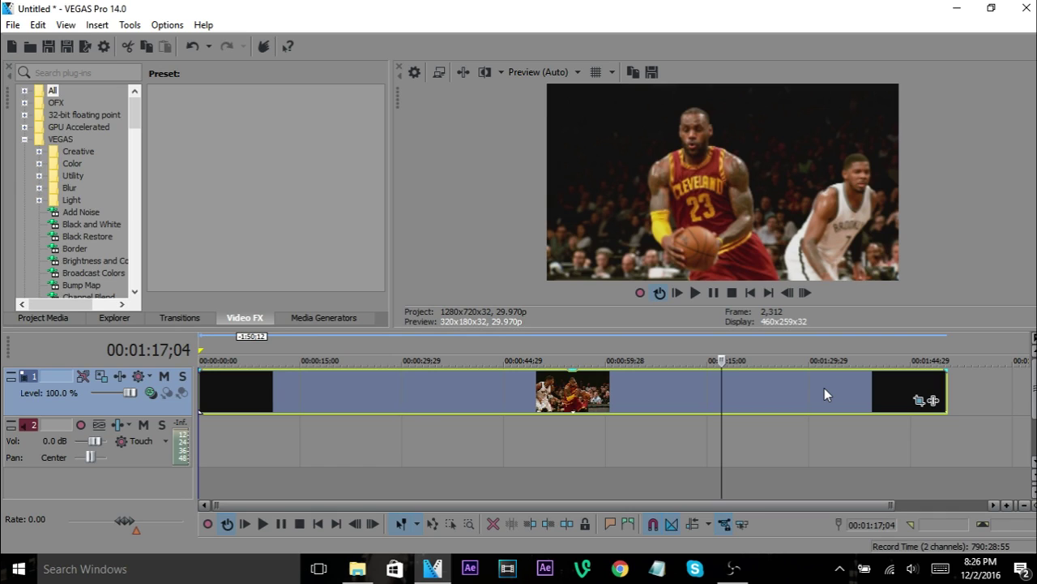
{"action": "left_click", "coordinate": [831, 398]}
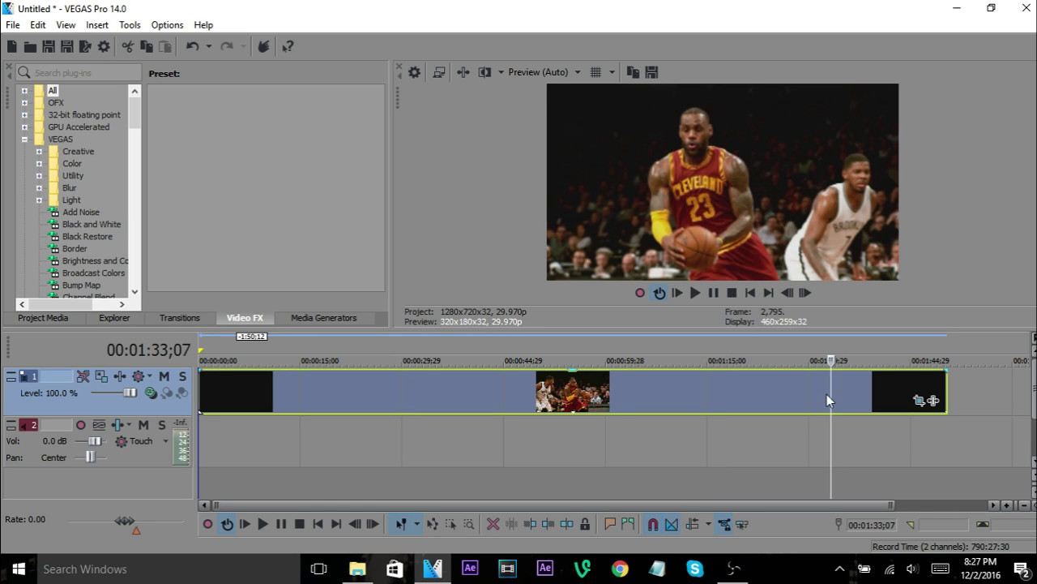
{"action": "left_click", "coordinate": [504, 393]}
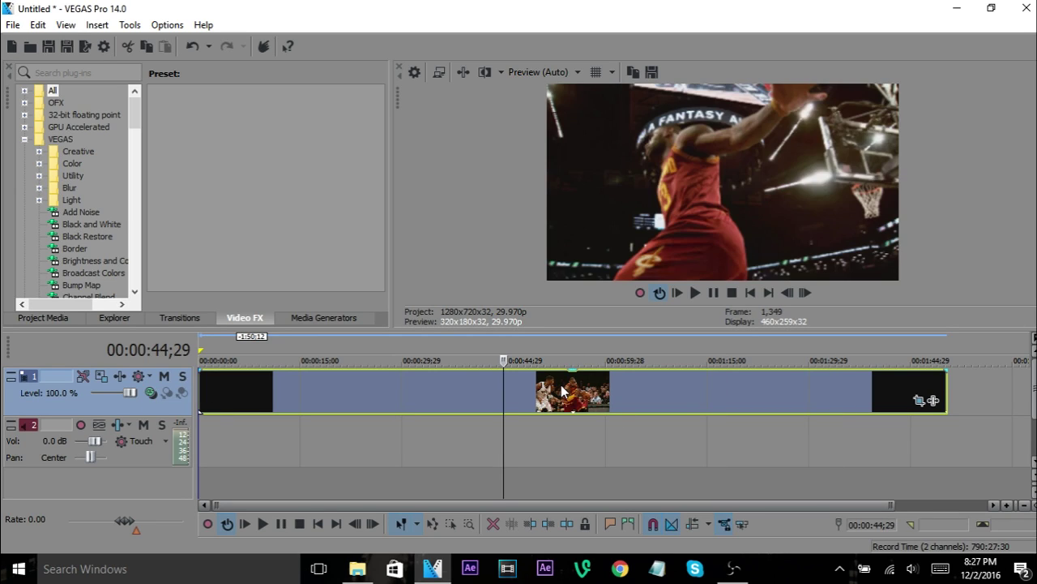
{"action": "left_click", "coordinate": [200, 385]}
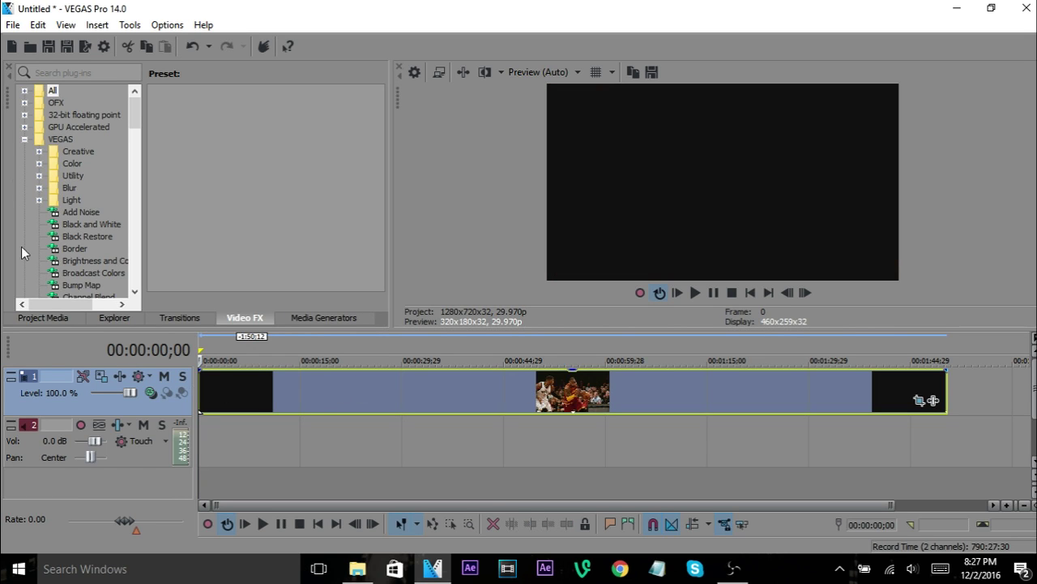
Import IMG_0388 from Downloads onto the start of the timeline
{"action": "left_click", "coordinate": [30, 49]}
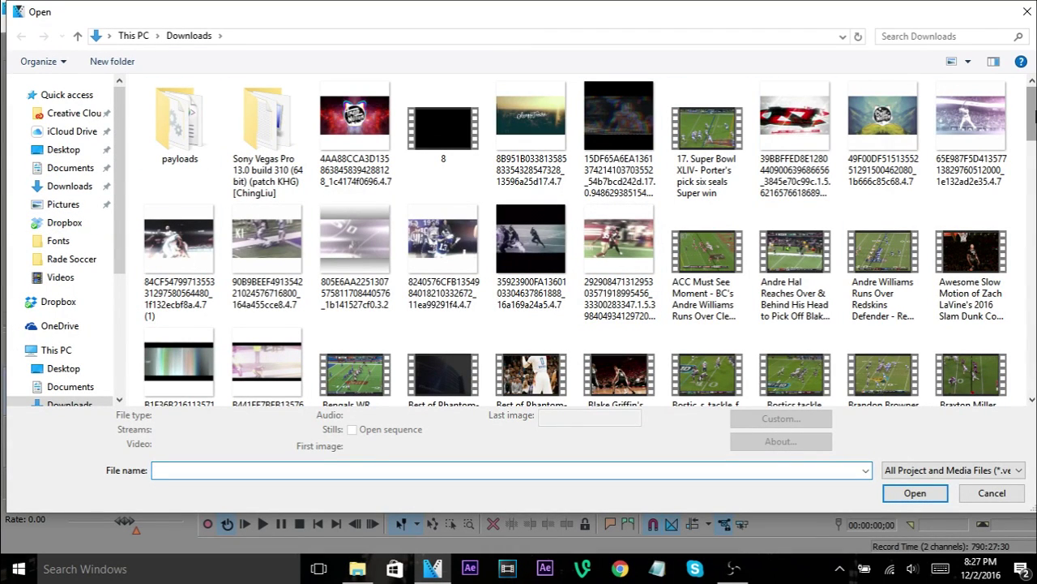
{"action": "scroll", "coordinate": [1031, 114], "scroll_direction": "down", "scroll_amount": 1}
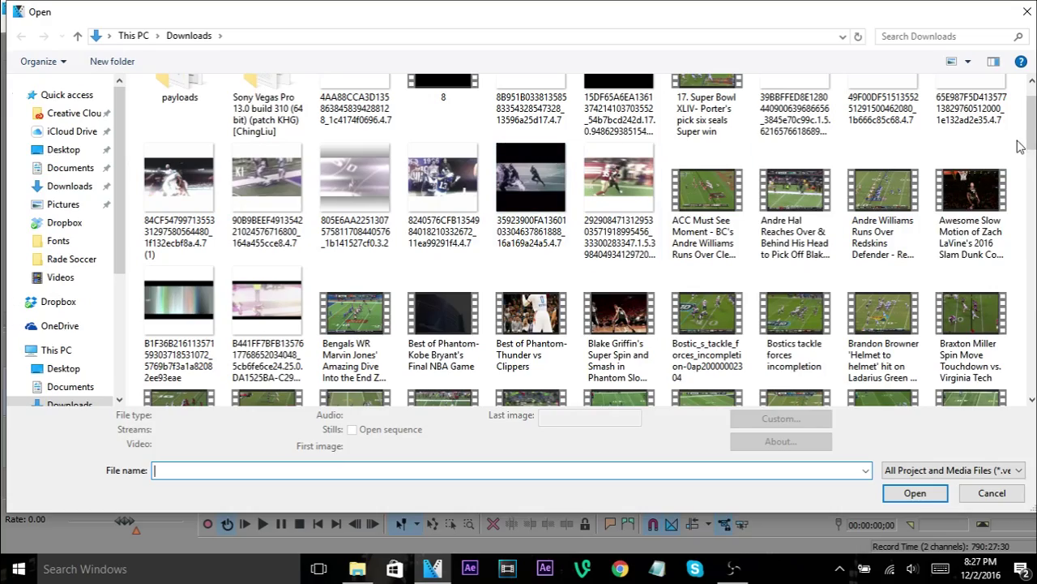
{"action": "left_click_drag", "start_coordinate": [1031, 129], "coordinate": [1031, 234]}
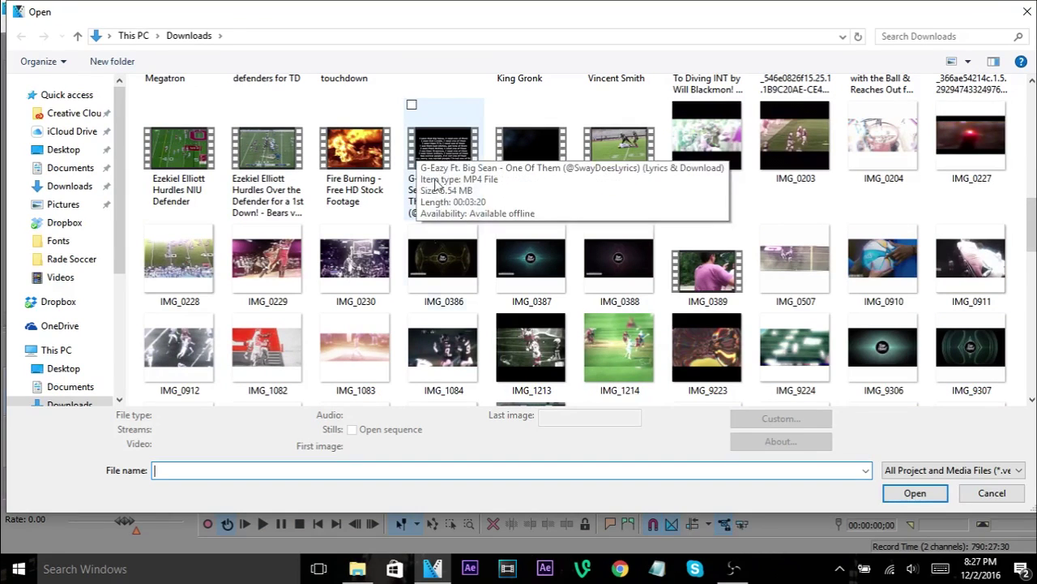
{"action": "double_click", "coordinate": [604, 270]}
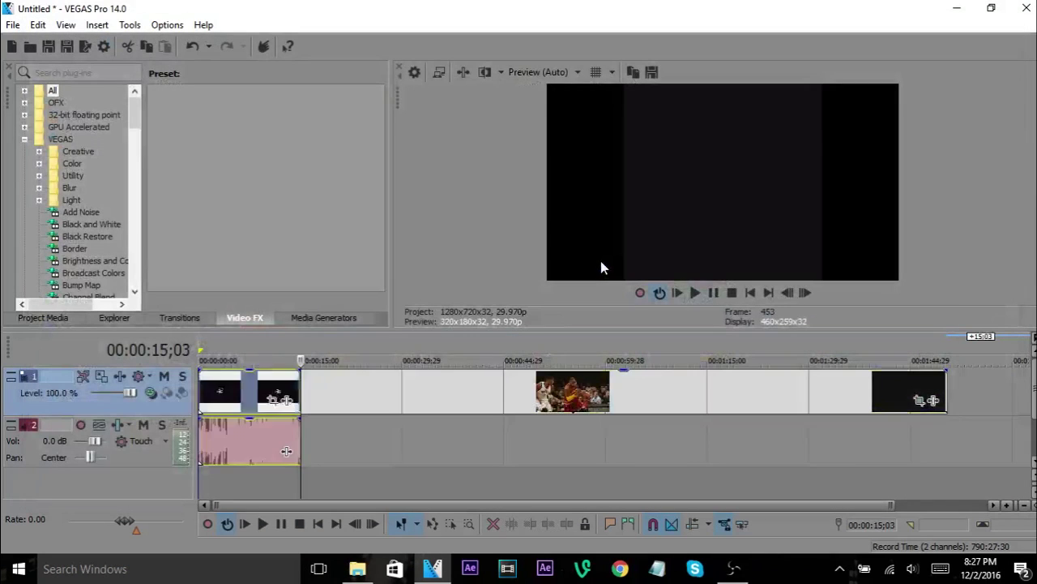
Trim away the IMG_0388 video event, keeping its music audio on track 2 under the LeBron clip
{"action": "left_click", "coordinate": [237, 401]}
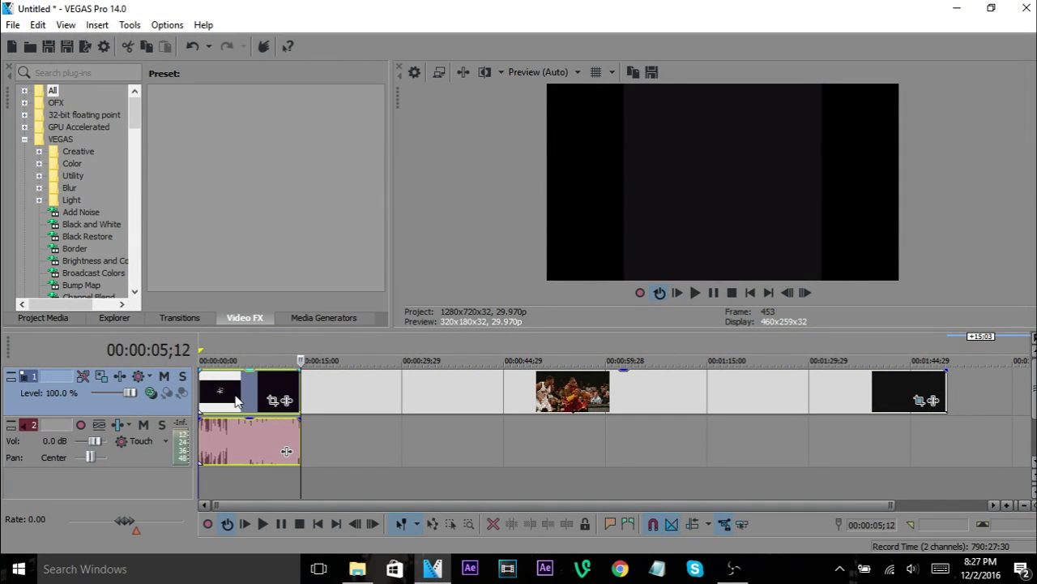
{"action": "mouse_move", "coordinate": [251, 433]}
{"action": "left_mouse_down"}
{"action": "mouse_move", "coordinate": [295, 431]}
{"action": "mouse_move", "coordinate": [249, 432]}
{"action": "left_mouse_up"}
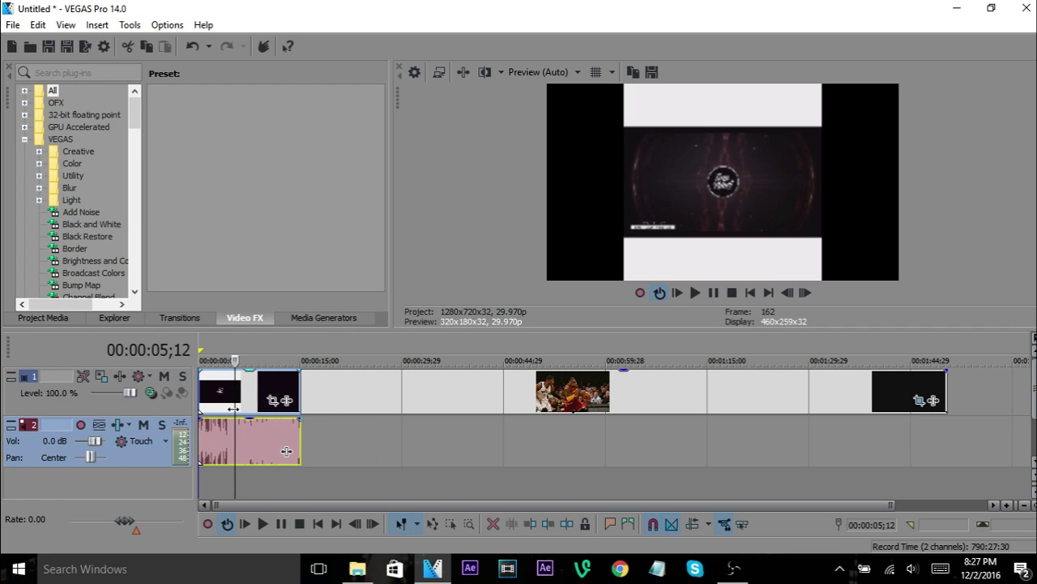
{"action": "left_click_drag", "start_coordinate": [235, 395], "coordinate": [241, 394]}
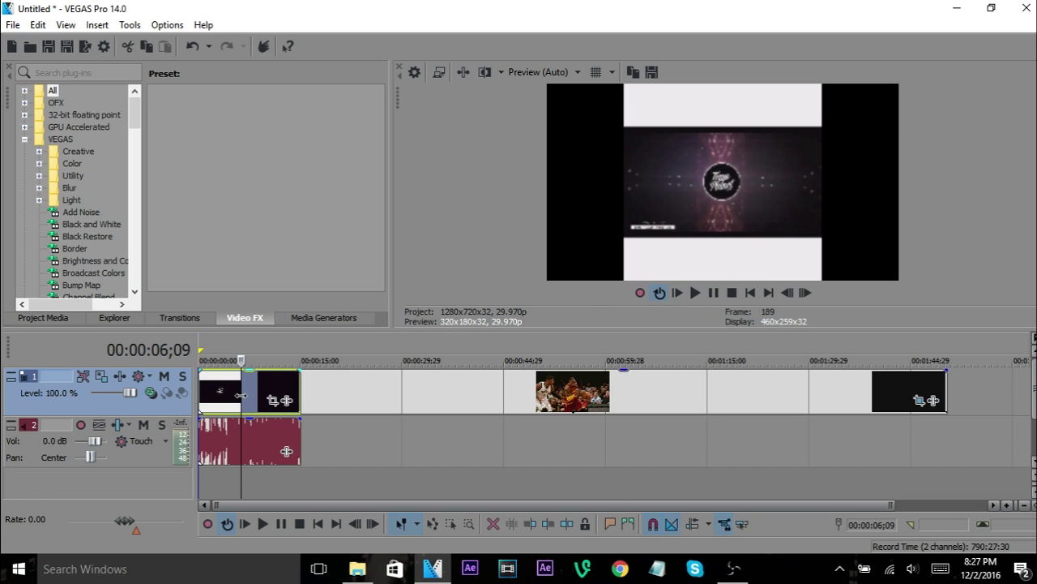
{"action": "left_click_drag", "start_coordinate": [240, 395], "coordinate": [240, 395]}
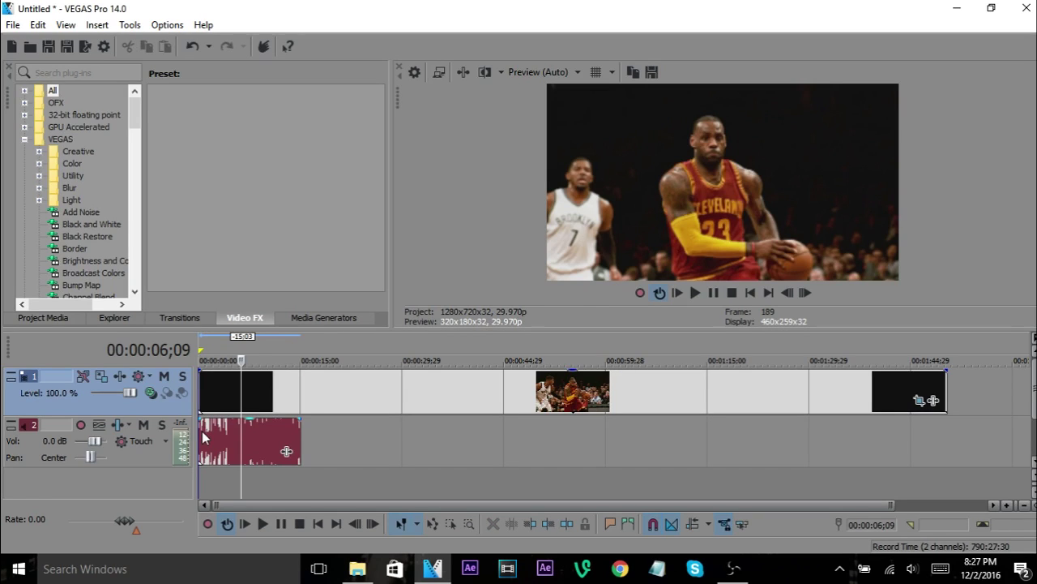
{"action": "left_click", "coordinate": [225, 394]}
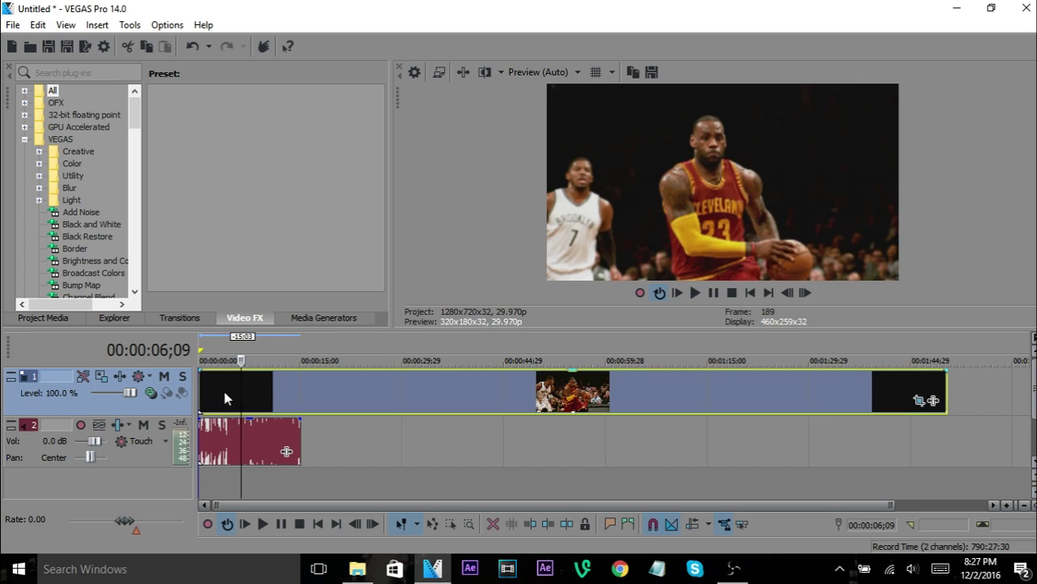
{"action": "left_click", "coordinate": [240, 428]}
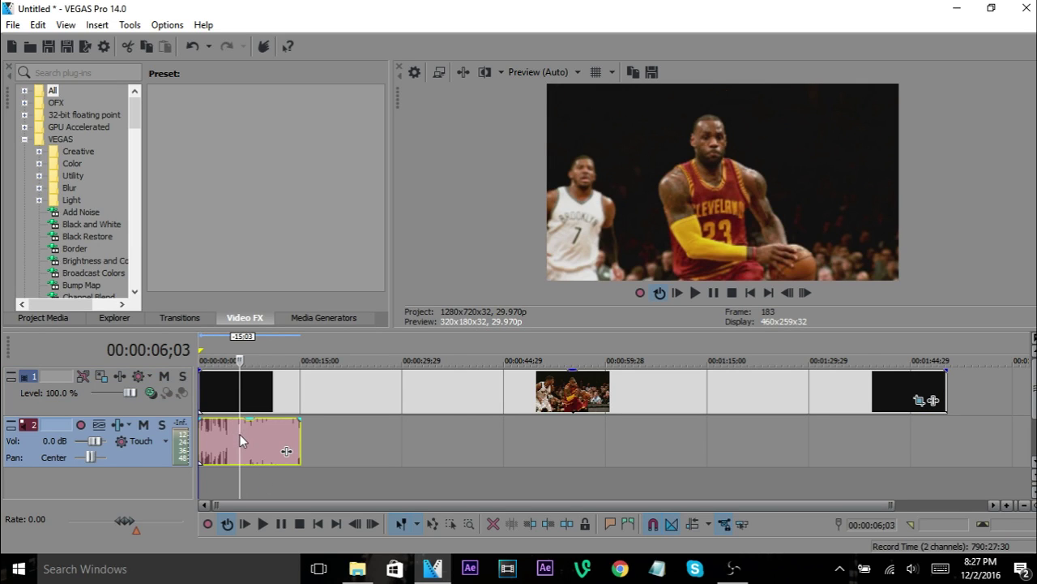
{"action": "left_click", "coordinate": [204, 389]}
{"action": "left_click_drag", "start_coordinate": [889, 503], "coordinate": [305, 502]}
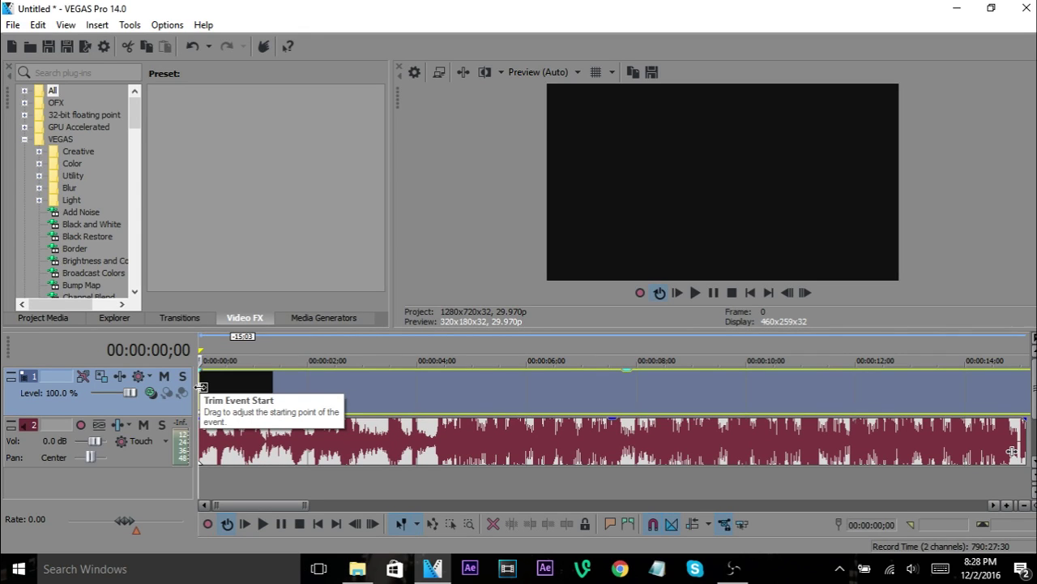
{"action": "key", "text": "space"}
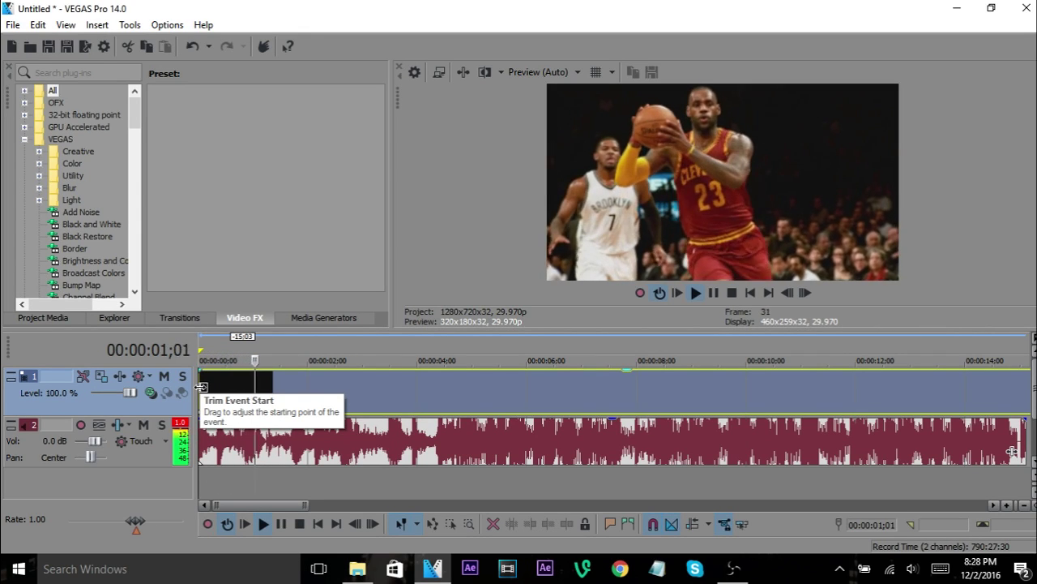
{"action": "key", "text": "space"}
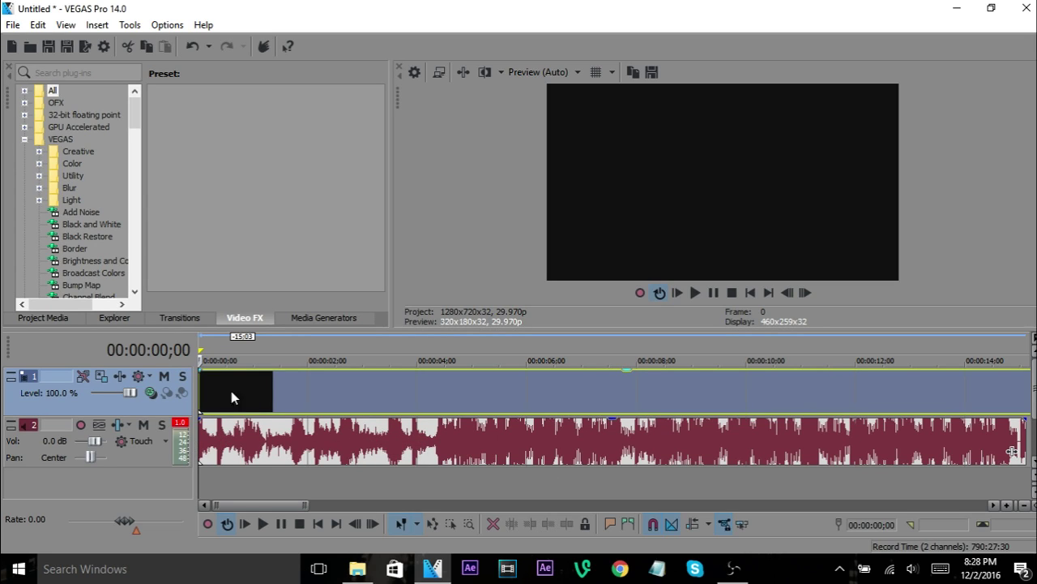
{"action": "key", "text": "space"}
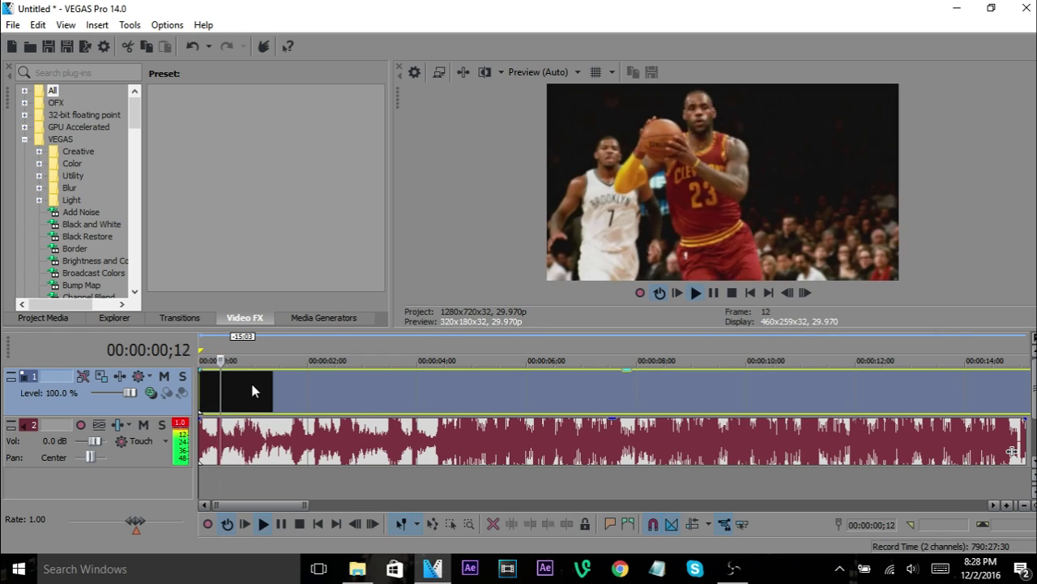
{"action": "key", "text": "space"}
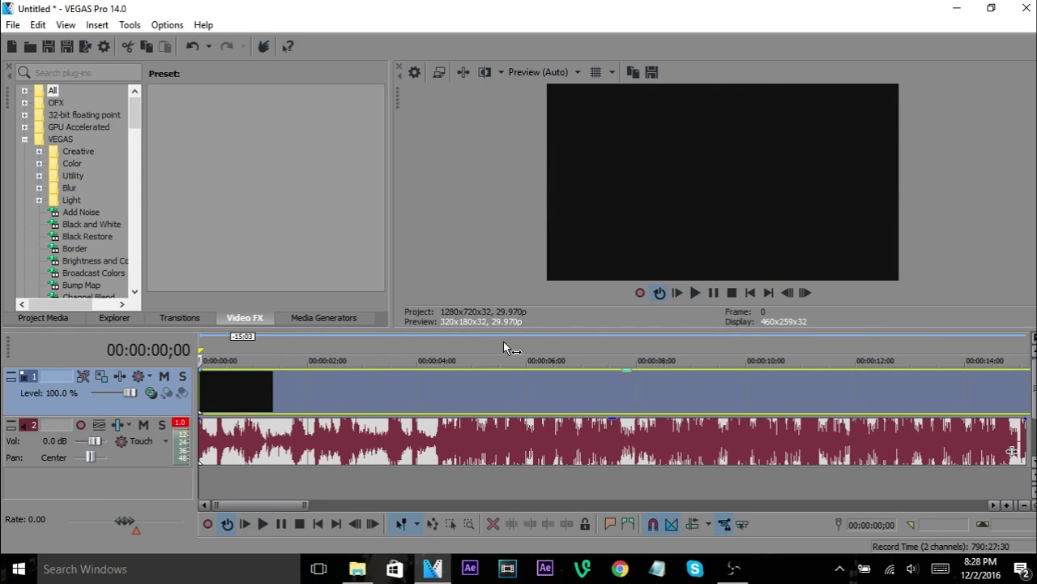
{"action": "left_click", "coordinate": [694, 293]}
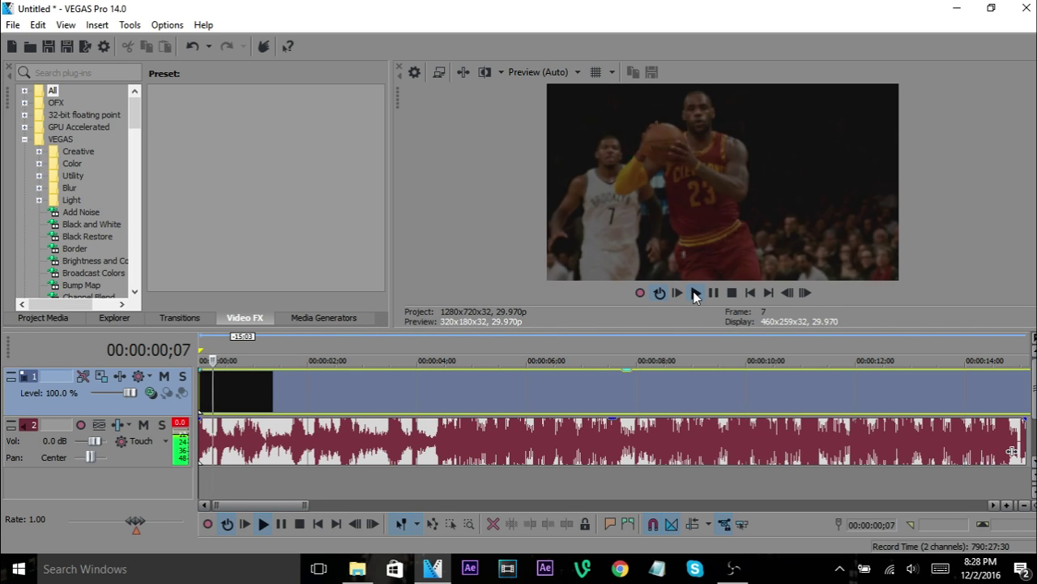
{"action": "left_click", "coordinate": [694, 294]}
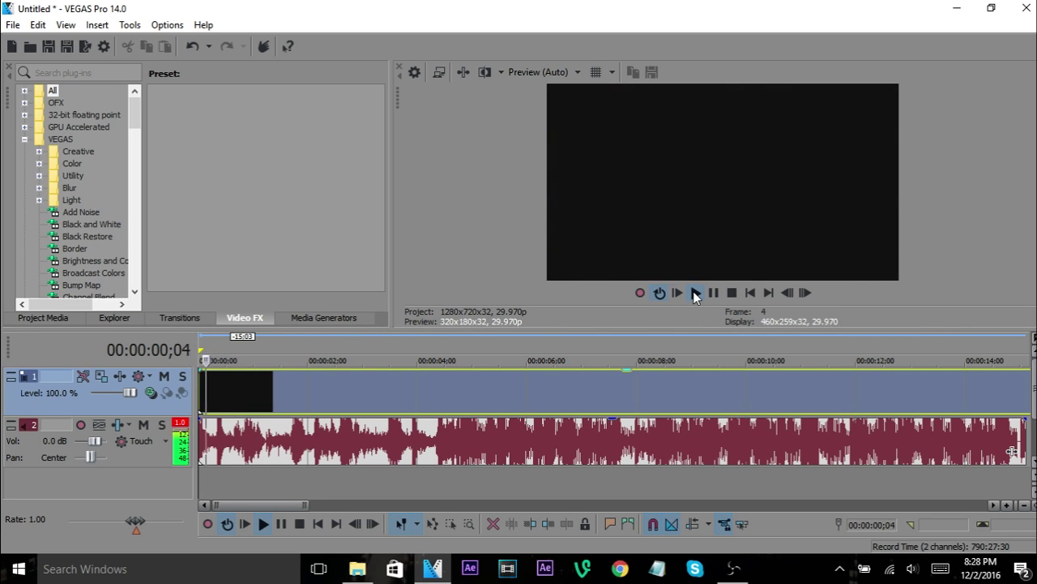
{"action": "key", "text": "space"}
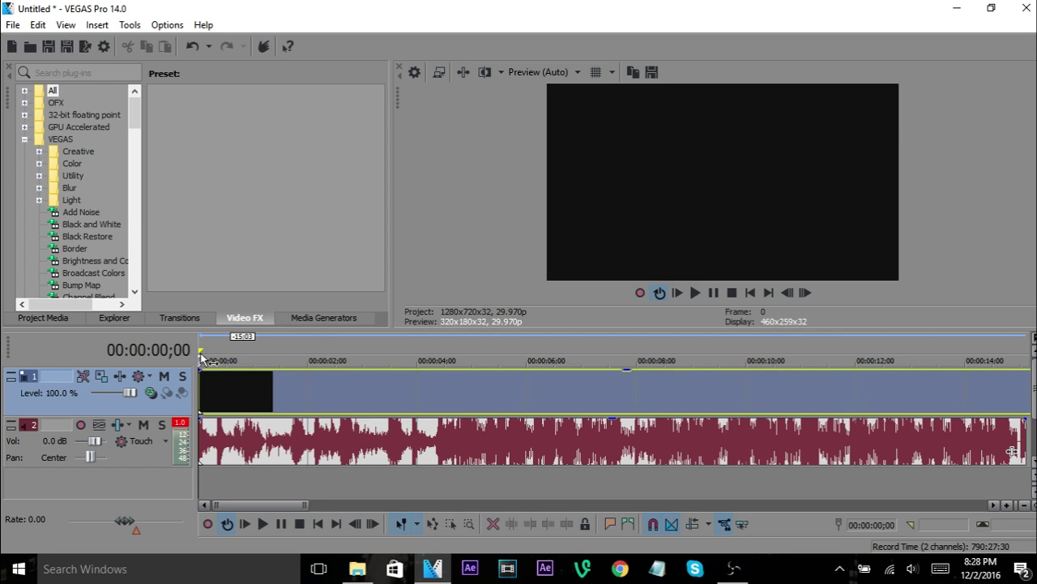
Mark a 0 to 5;14 loop region and switch on Loop Playback
{"action": "left_click_drag", "start_coordinate": [203, 357], "coordinate": [498, 334]}
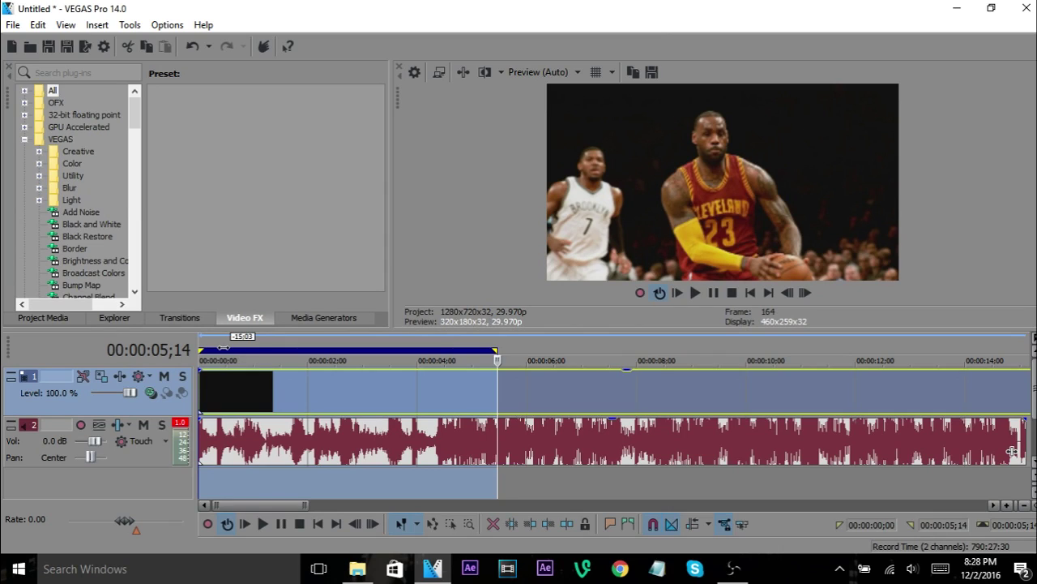
{"action": "right_click", "coordinate": [224, 351]}
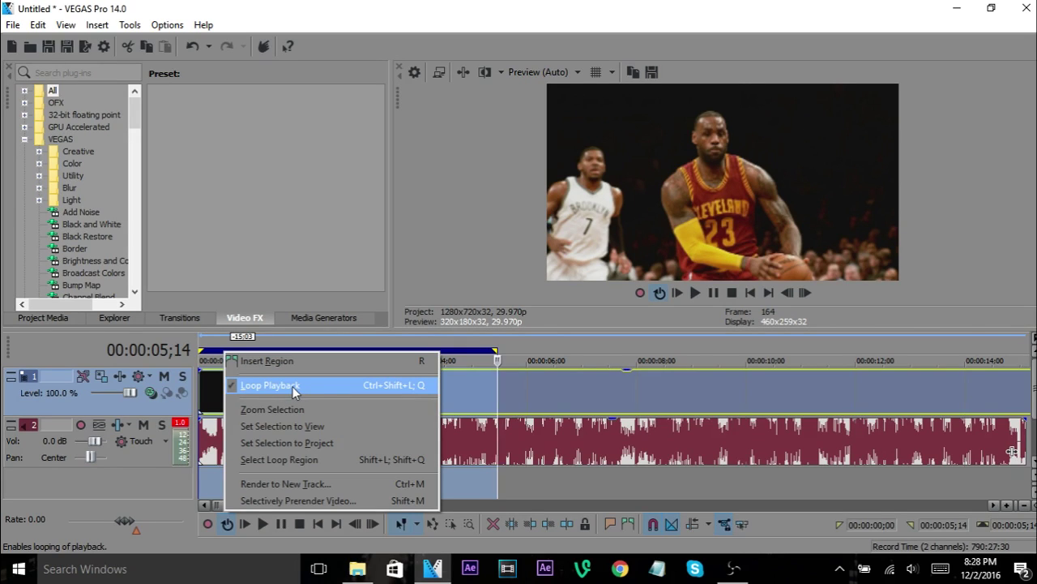
{"action": "left_click", "coordinate": [465, 384]}
{"action": "left_click", "coordinate": [464, 384]}
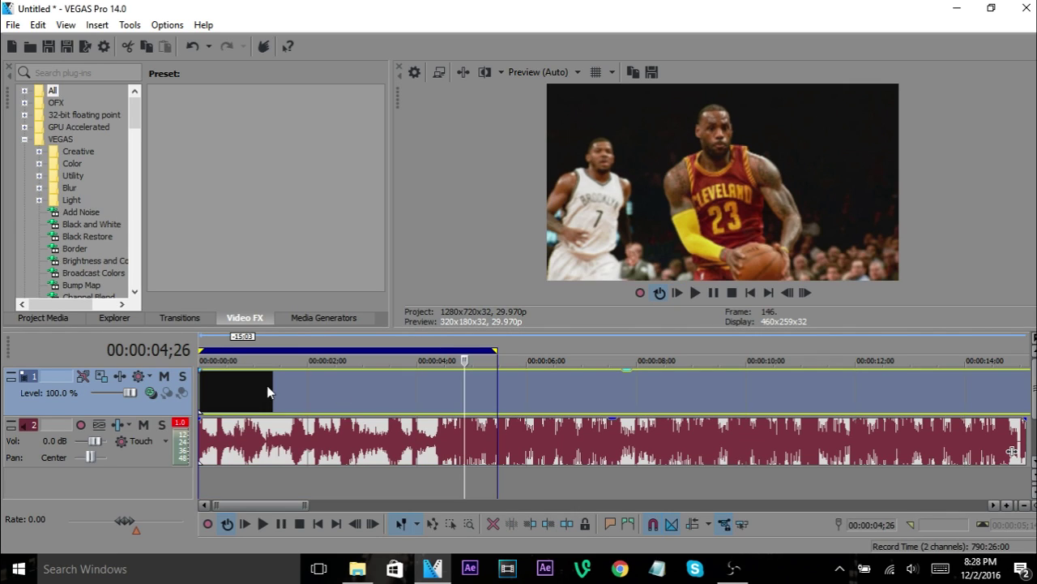
Select the loop region and preview it, then park the playhead at frame 10
{"action": "left_click", "coordinate": [201, 381]}
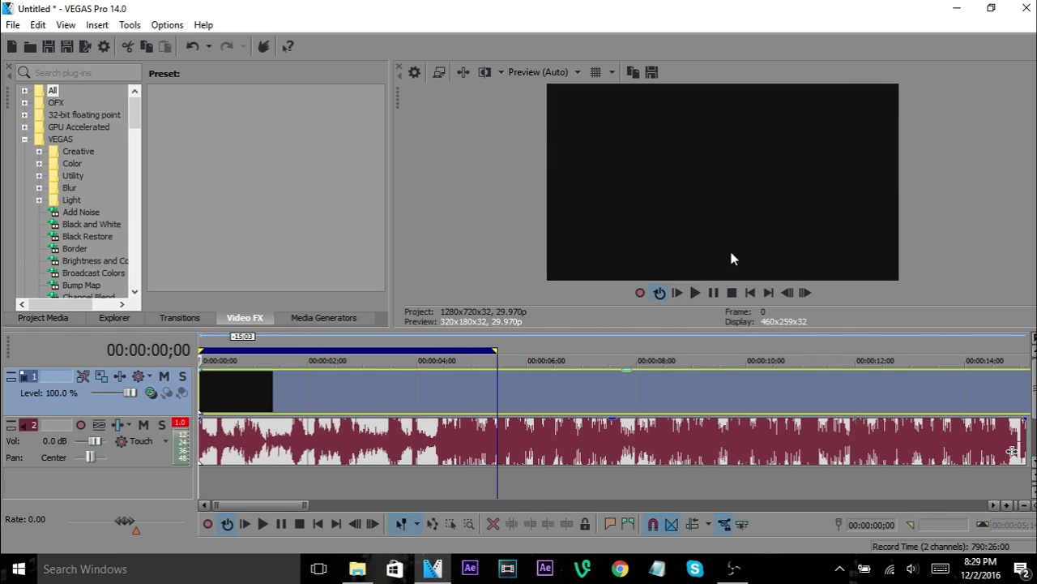
{"action": "double_click", "coordinate": [229, 411]}
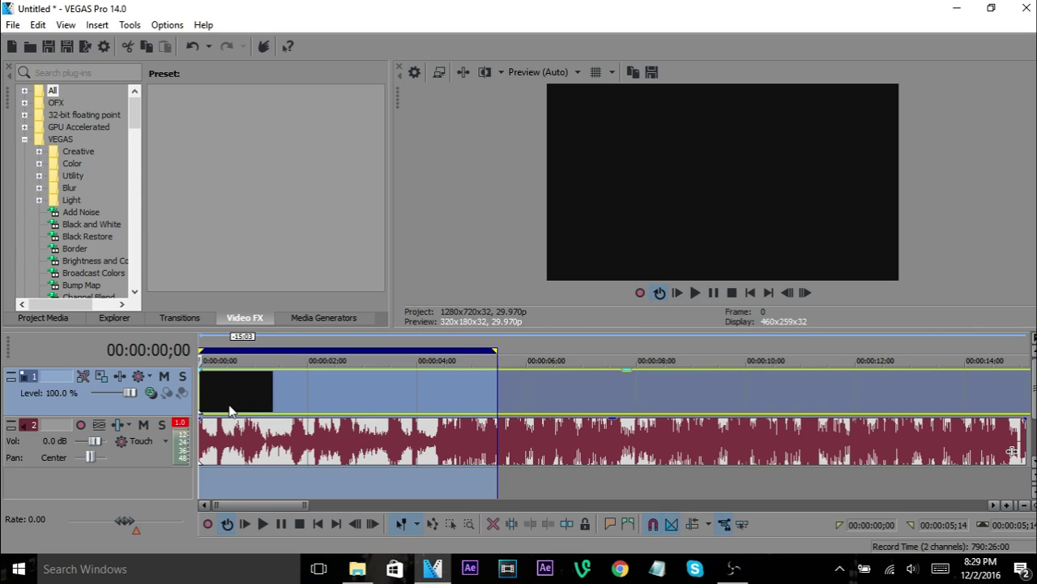
{"action": "key", "text": "space"}
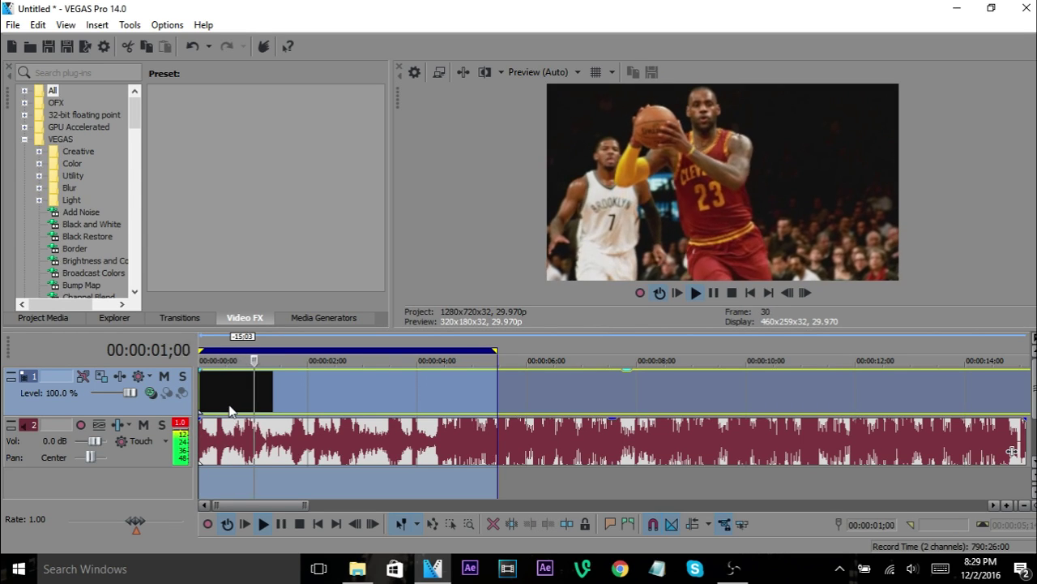
{"action": "key", "text": "space"}
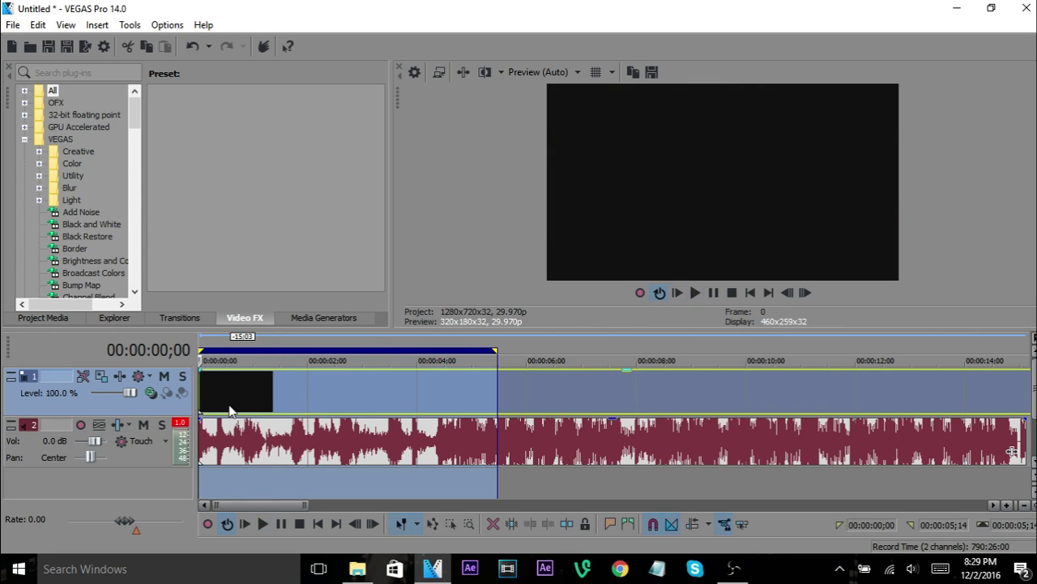
{"action": "left_click", "coordinate": [215, 383]}
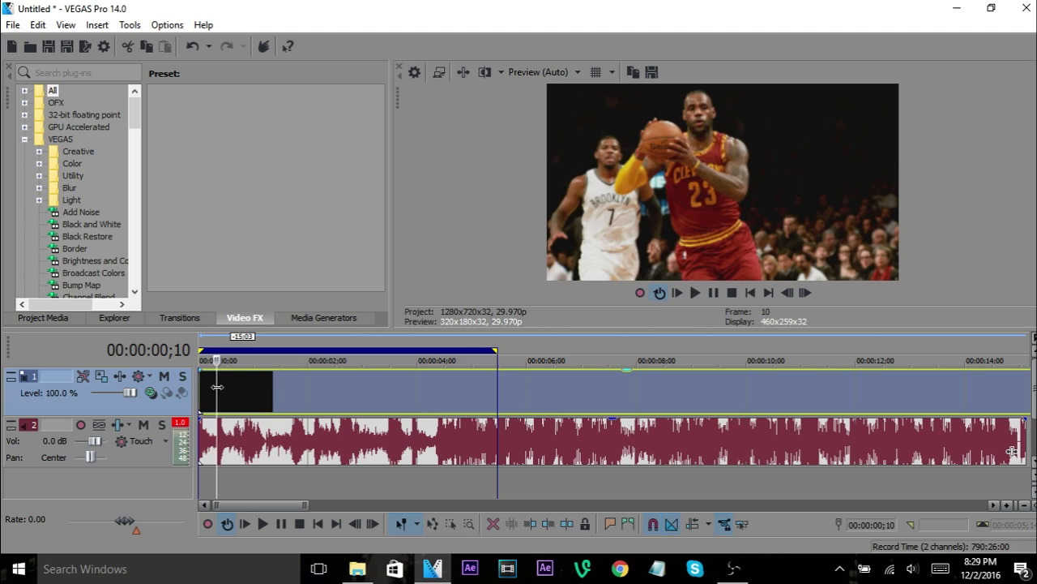
{"action": "left_click", "coordinate": [555, 74]}
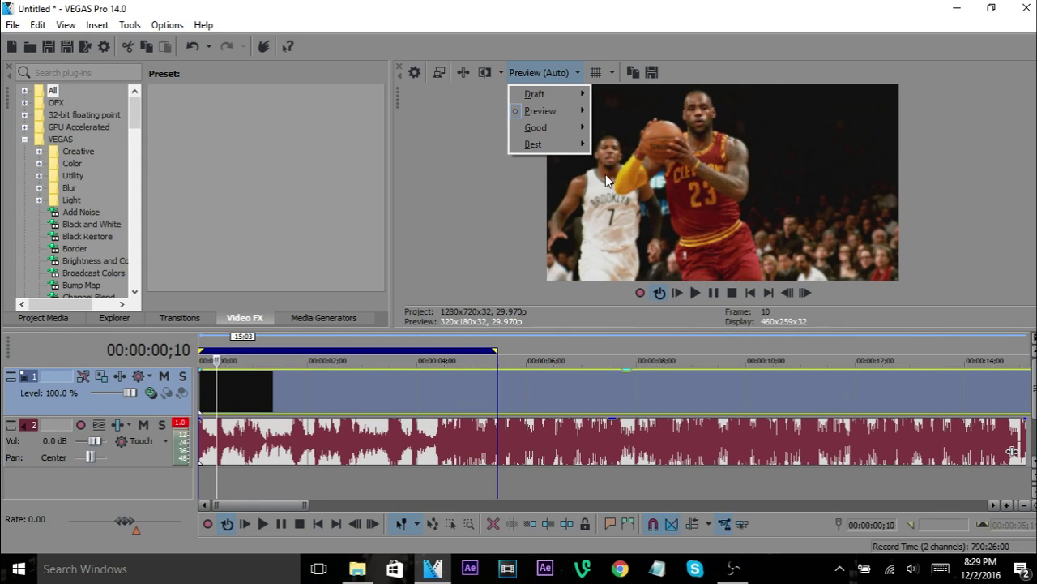
{"action": "mouse_move", "coordinate": [545, 148]}
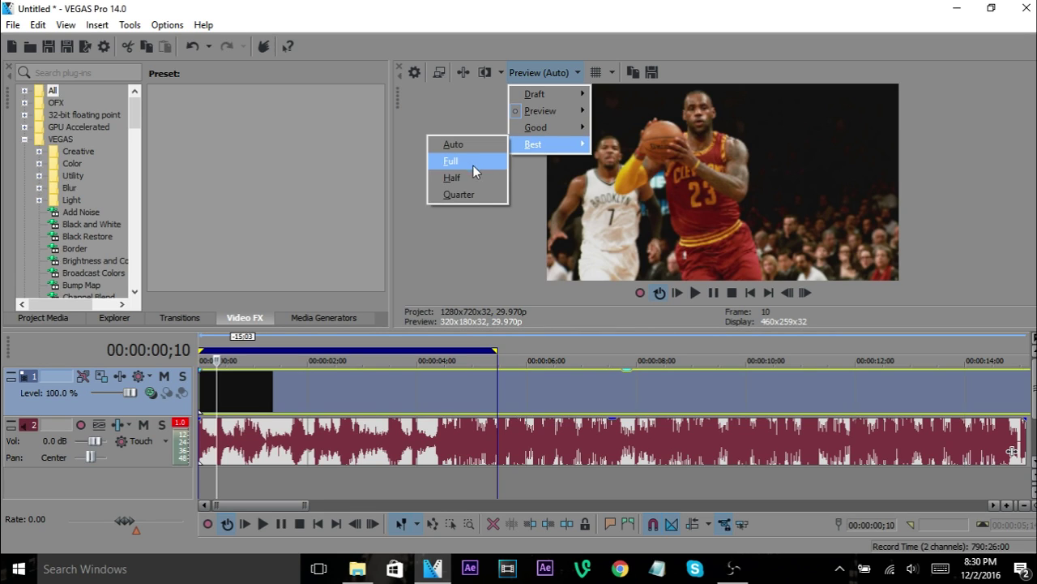
{"action": "left_click", "coordinate": [532, 76]}
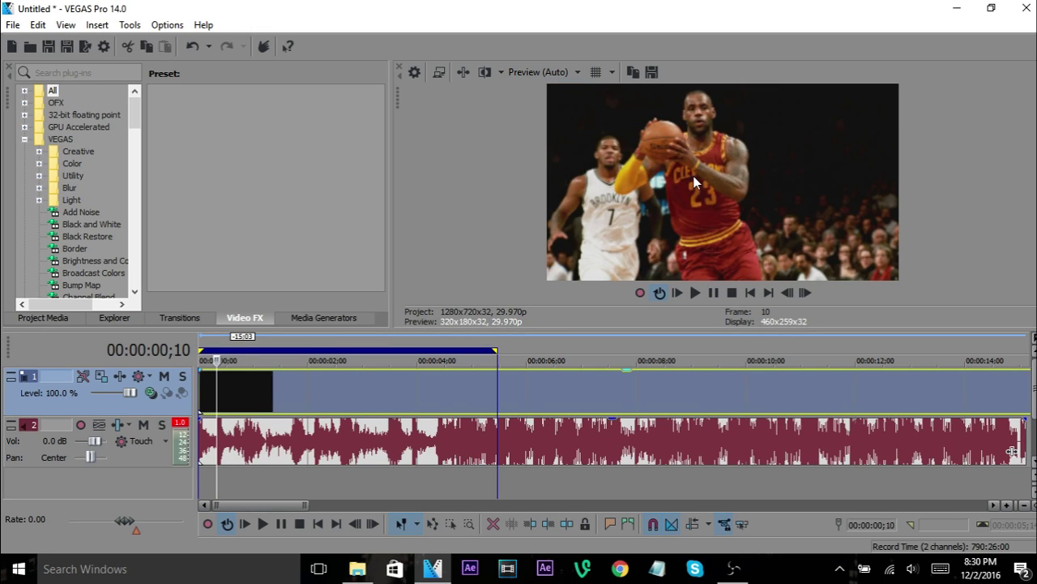
{"action": "left_click", "coordinate": [202, 395]}
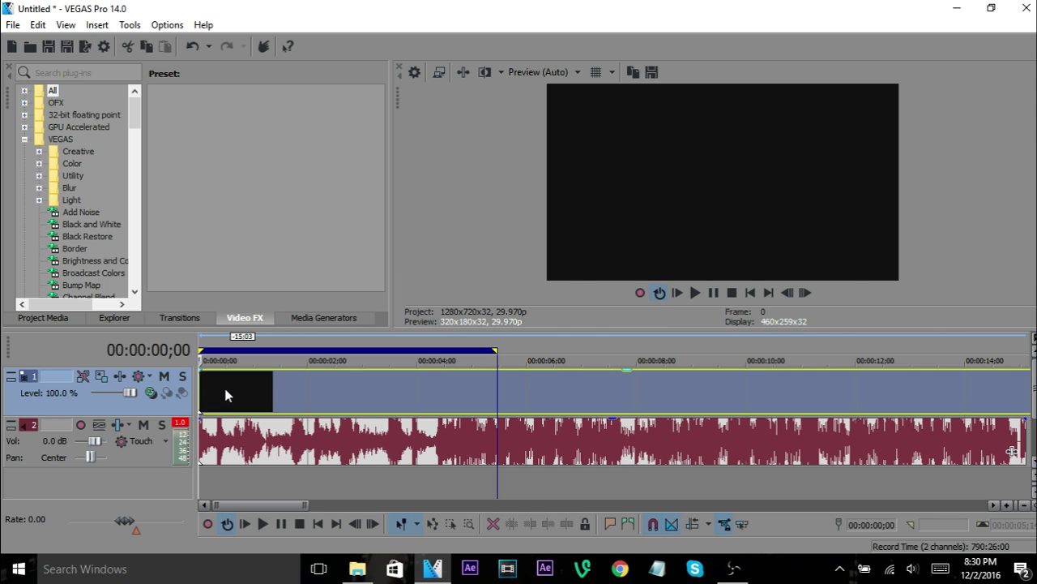
{"action": "left_click", "coordinate": [223, 384]}
Add marker 1 at 00:00:00;10, undoing an accidental move of it
{"action": "left_click", "coordinate": [220, 385]}
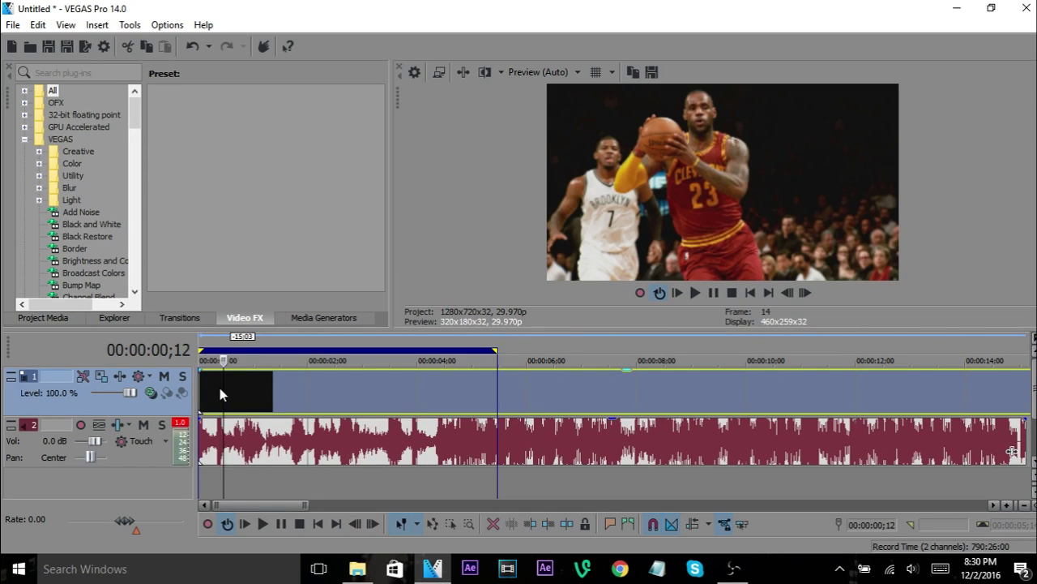
{"action": "left_click", "coordinate": [219, 387]}
{"action": "left_click", "coordinate": [219, 388]}
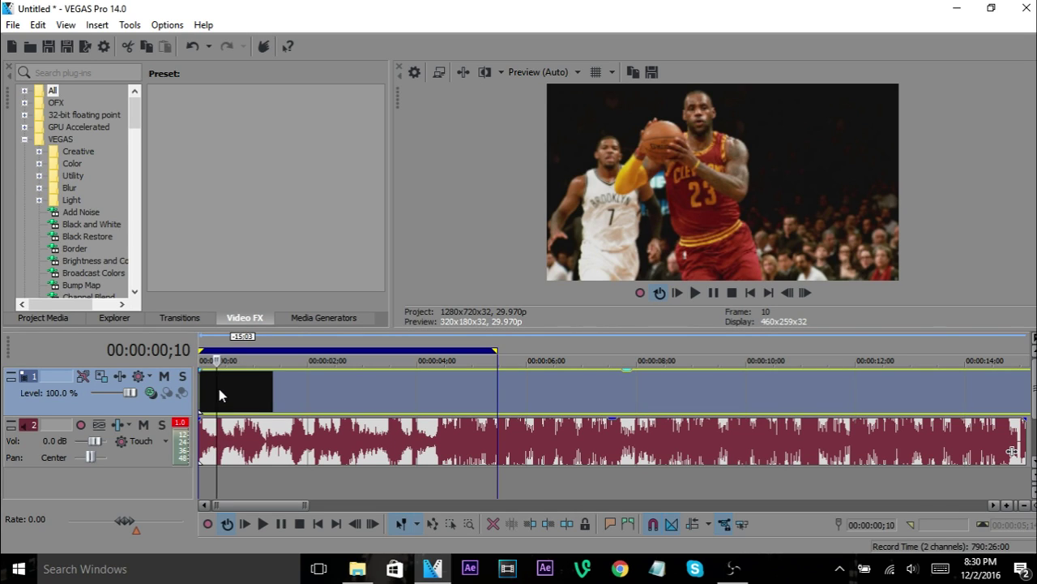
{"action": "key", "text": "m"}
{"action": "left_click_drag", "start_coordinate": [223, 344], "coordinate": [237, 350]}
{"action": "key", "text": "ctrl+z"}
Play the music from marker 1, then place the playhead near 00:00:02;03
{"action": "key", "text": "space"}
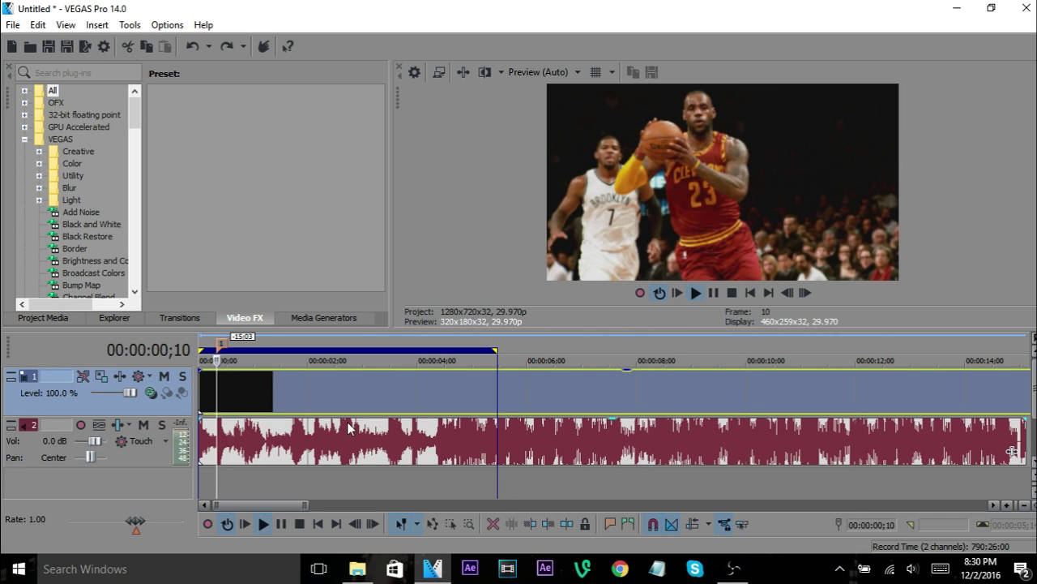
{"action": "key", "text": "space"}
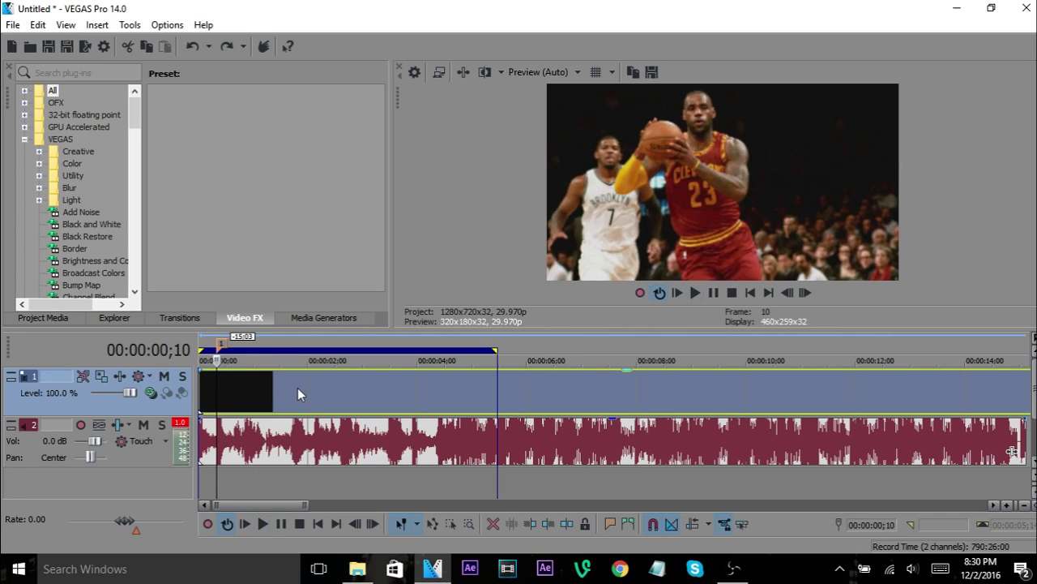
{"action": "mouse_move", "coordinate": [291, 420]}
{"action": "left_click", "coordinate": [316, 388]}
Add marker 2 on a beat during playback and marker 3 at about 03;26
{"action": "key", "text": "space"}
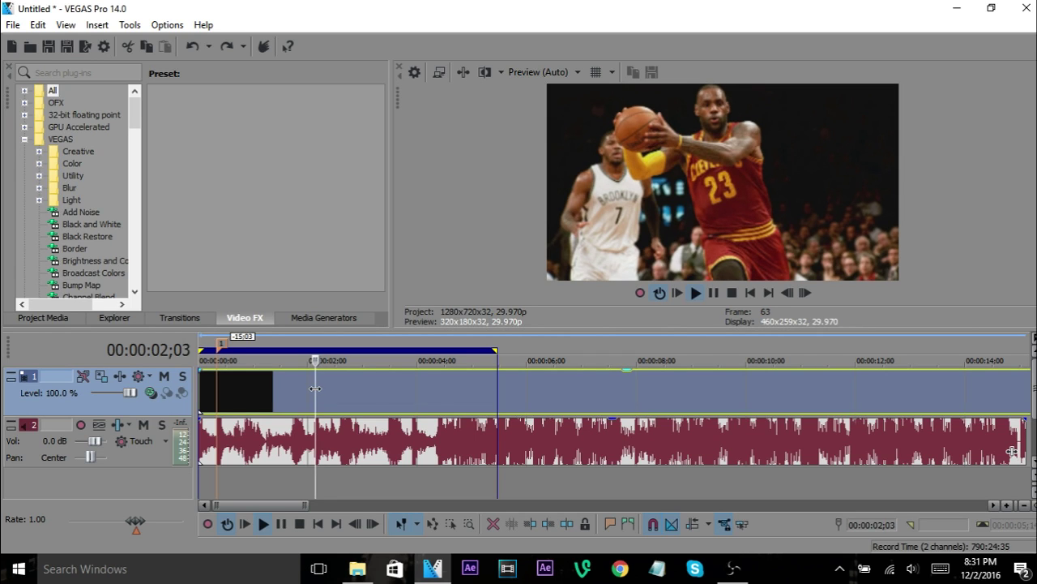
{"action": "key", "text": "m"}
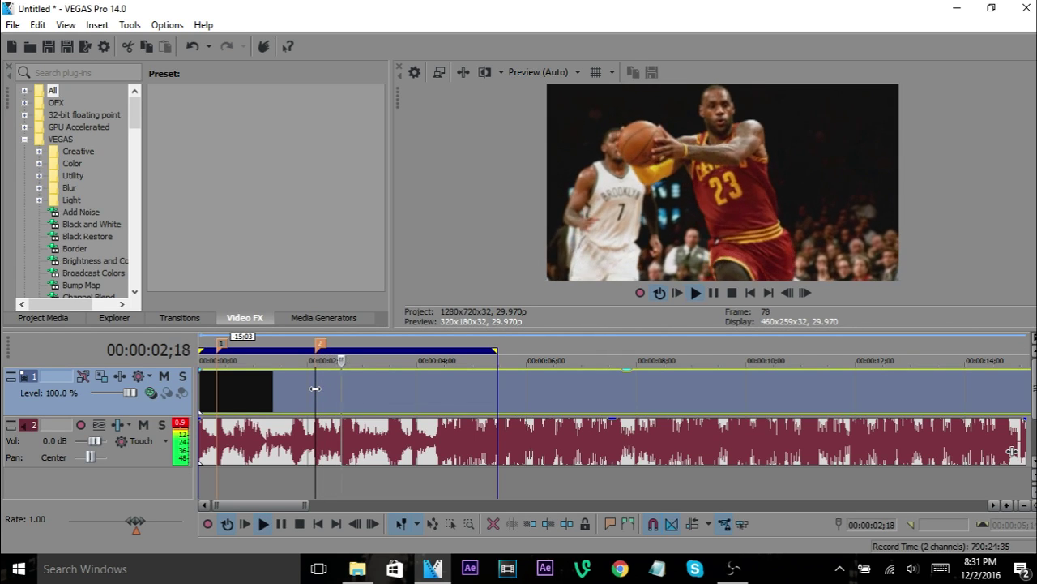
{"action": "key", "text": "space"}
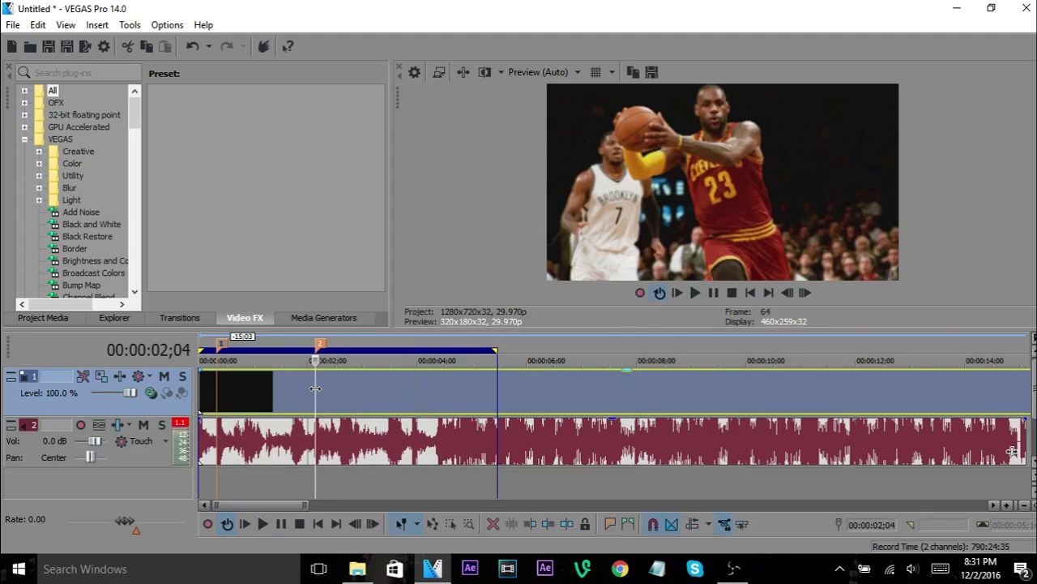
{"action": "left_click", "coordinate": [410, 396]}
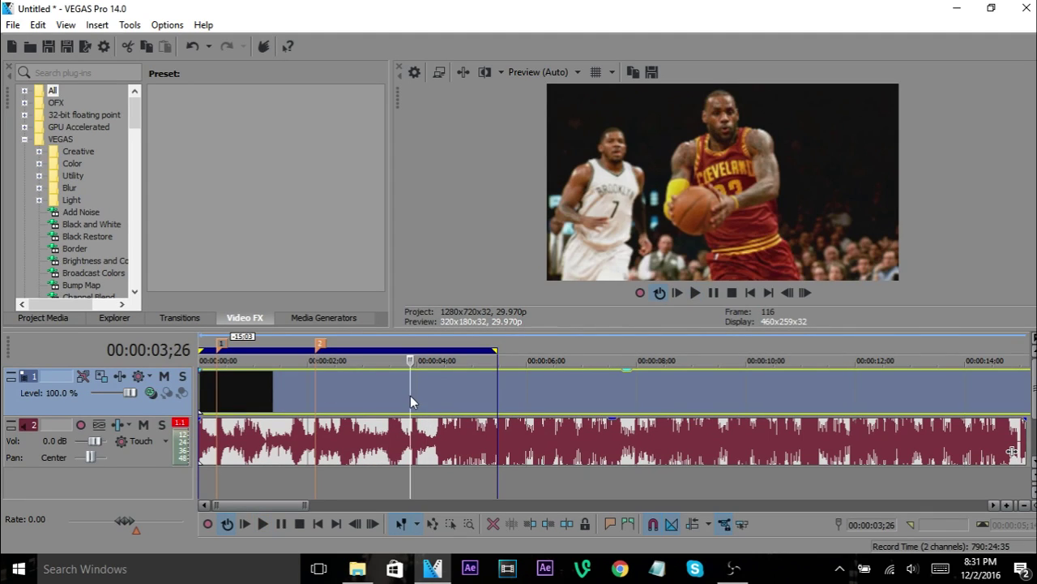
{"action": "key", "text": "m"}
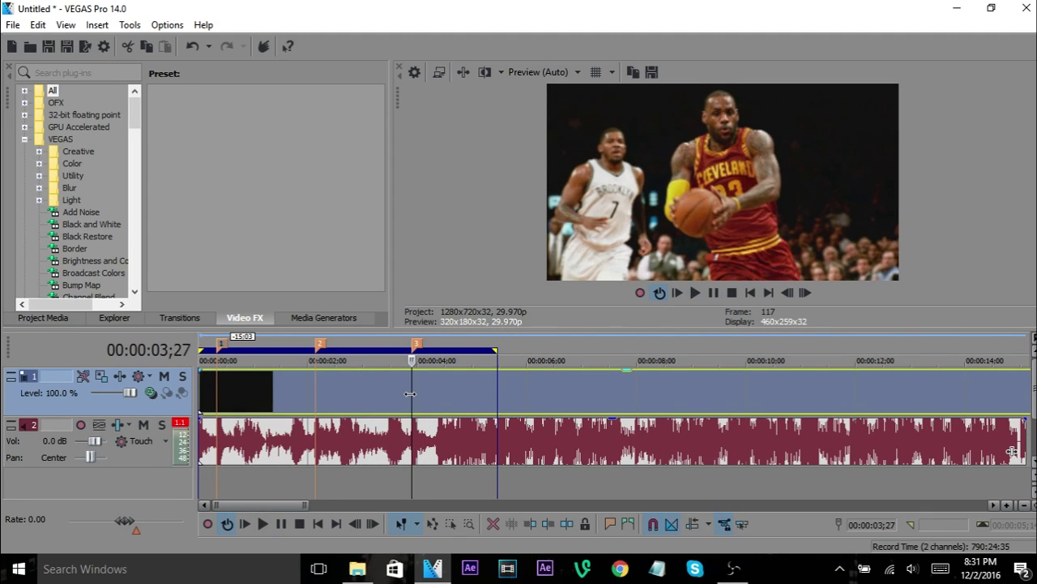
Play from 03;06 through 05;05 to hear the following beats
{"action": "left_click", "coordinate": [374, 400]}
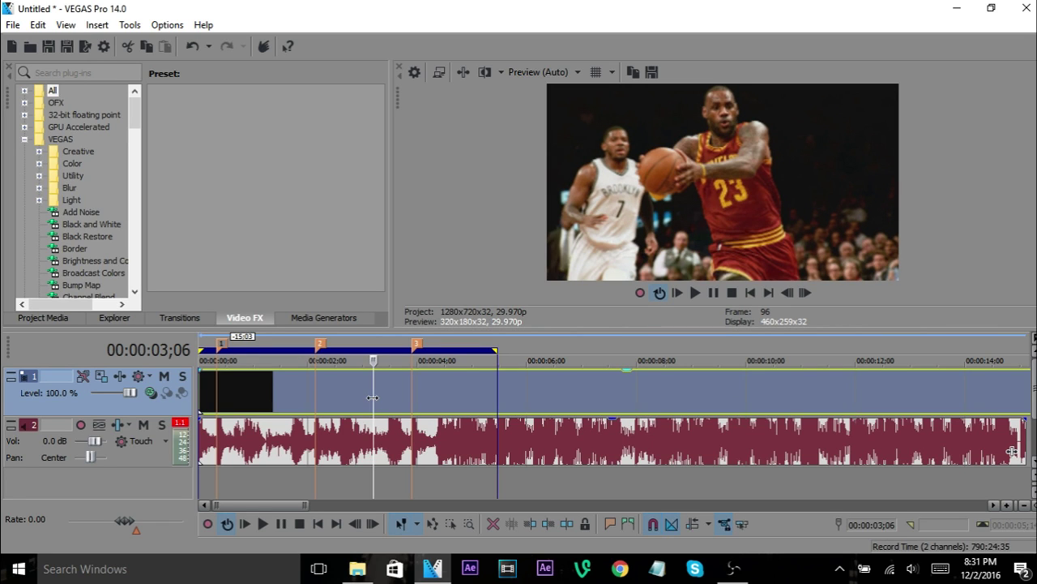
{"action": "key", "text": "space"}
{"action": "key", "text": "space"}
{"action": "key", "text": "space"}
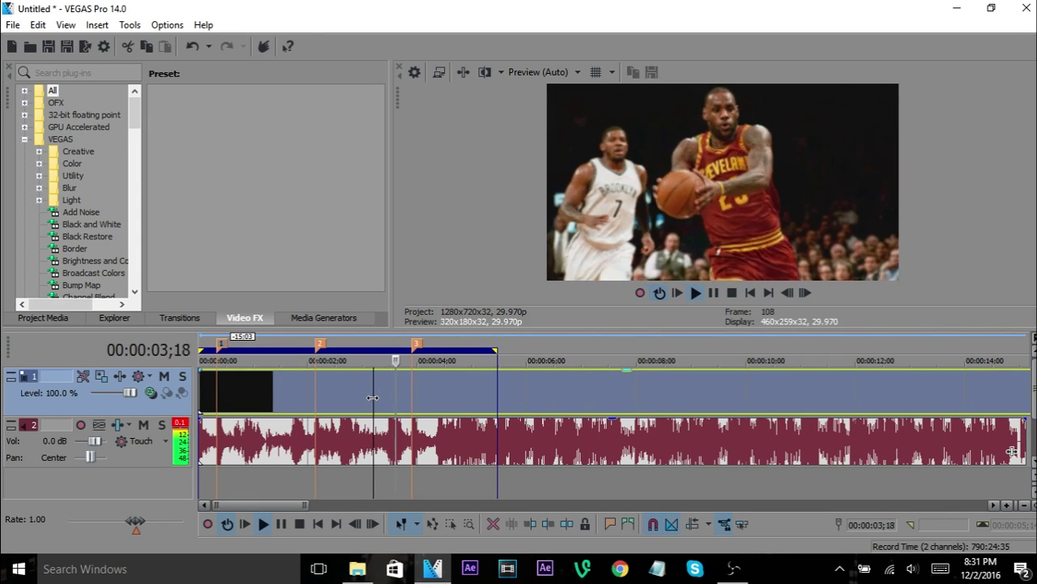
{"action": "key", "text": "Return"}
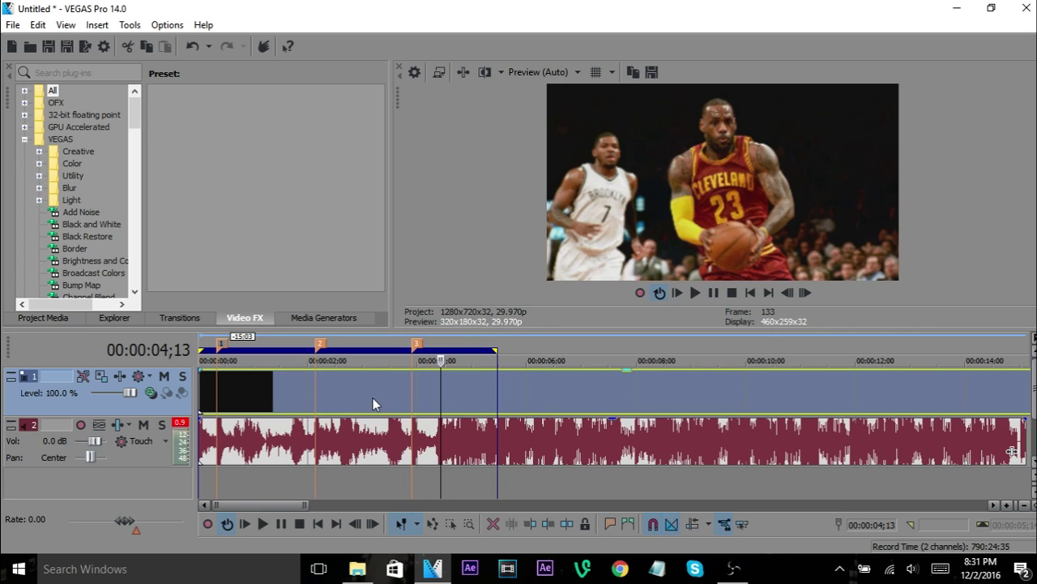
{"action": "key", "text": "Return"}
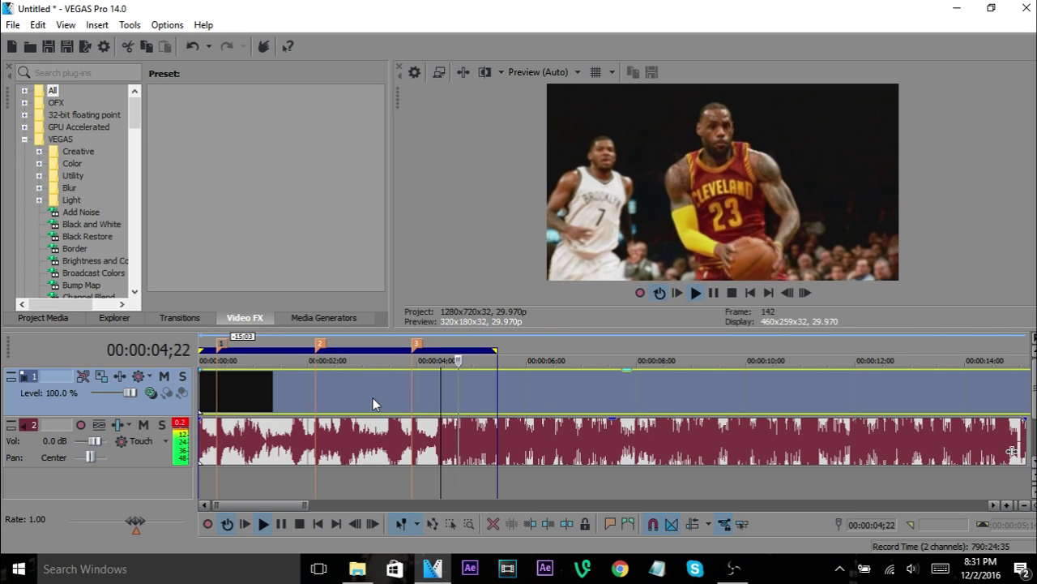
{"action": "key", "text": "Return"}
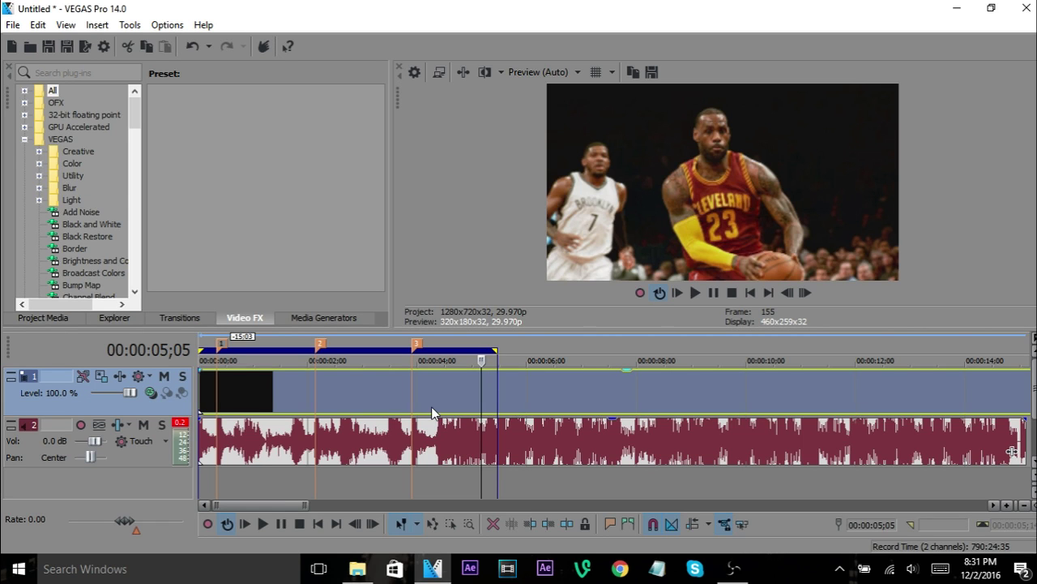
Replay from marker 3 and add marker 4 at 00:00:04;23
{"action": "left_click", "coordinate": [419, 386]}
{"action": "key", "text": "space"}
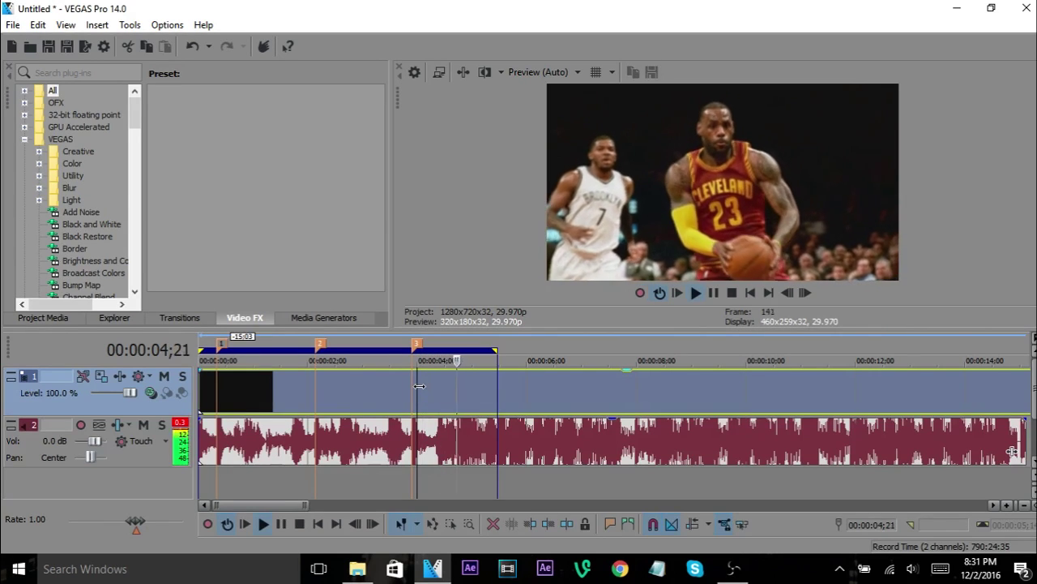
{"action": "key", "text": "space"}
{"action": "left_click", "coordinate": [459, 393]}
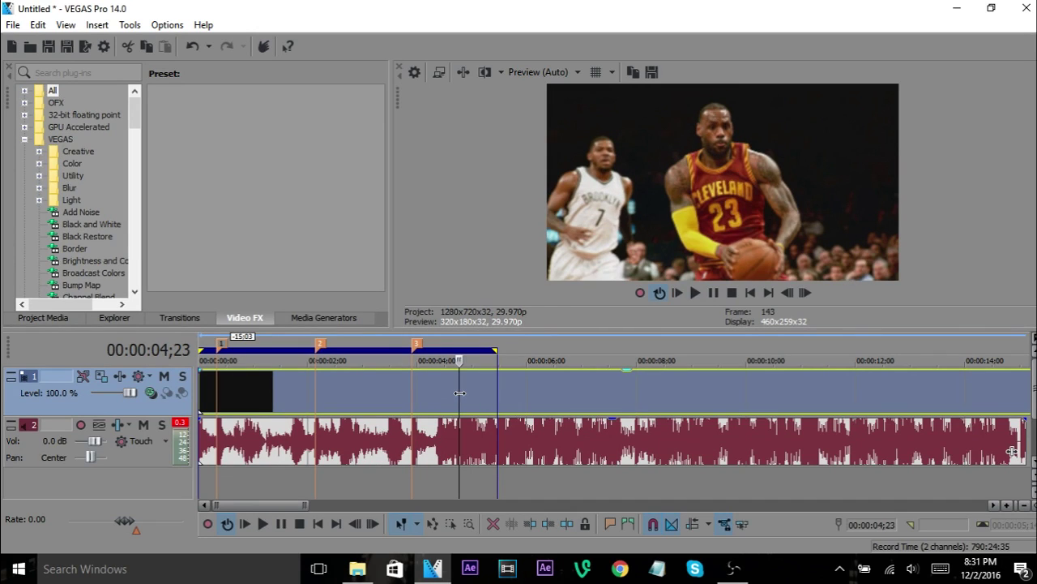
{"action": "key", "text": "m"}
Rename marker 4 at 00:00:04;23 to 'beat'
{"action": "right_click", "coordinate": [465, 345]}
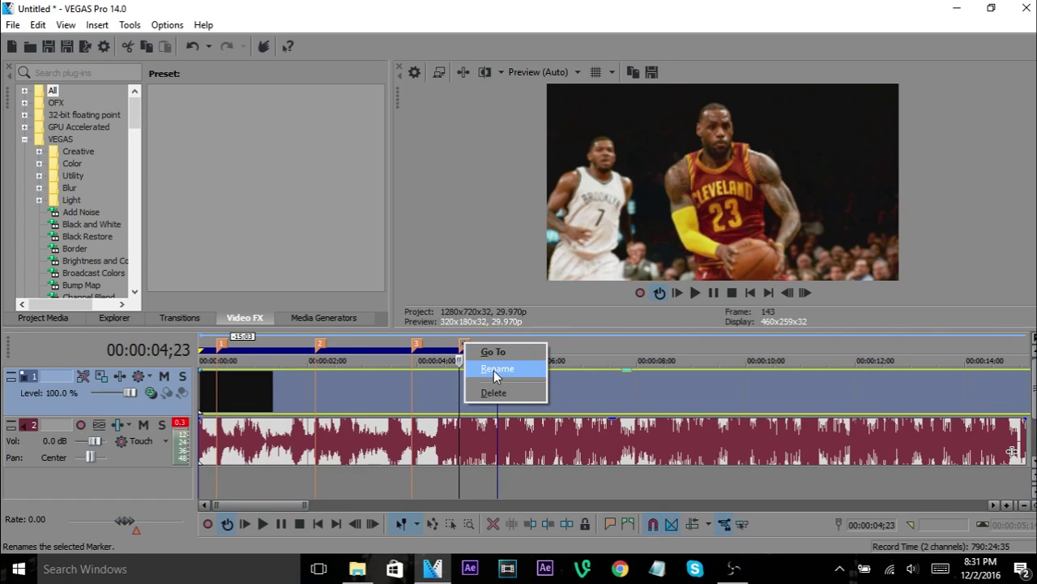
{"action": "left_click", "coordinate": [494, 369]}
{"action": "type", "text": "beat"}
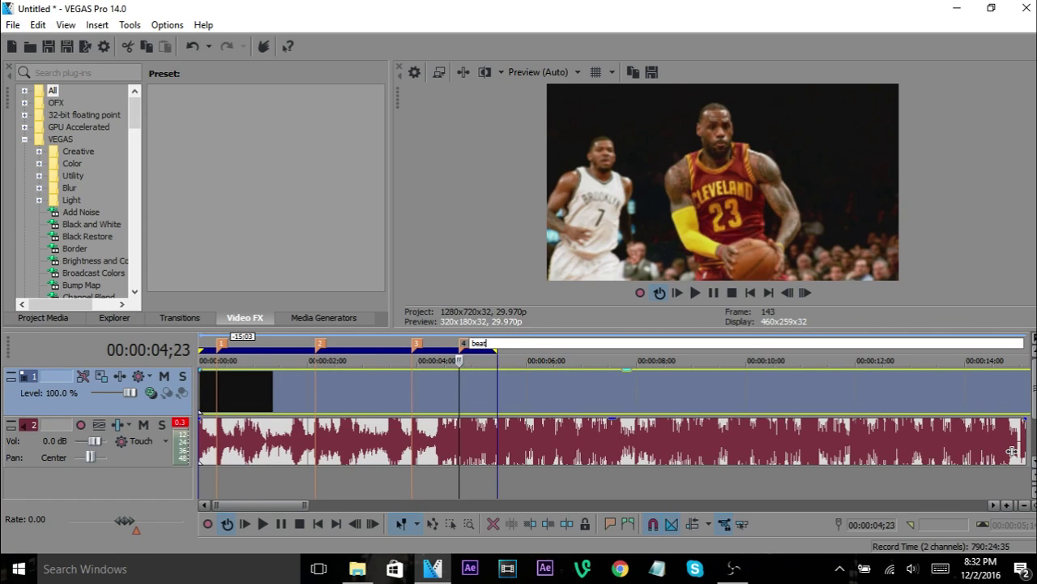
{"action": "key", "text": "Return"}
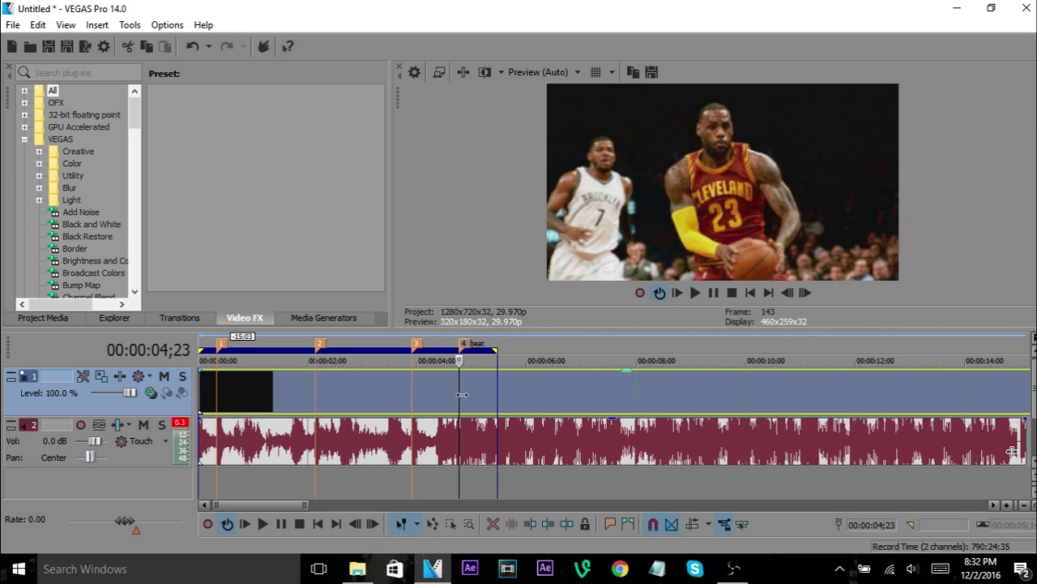